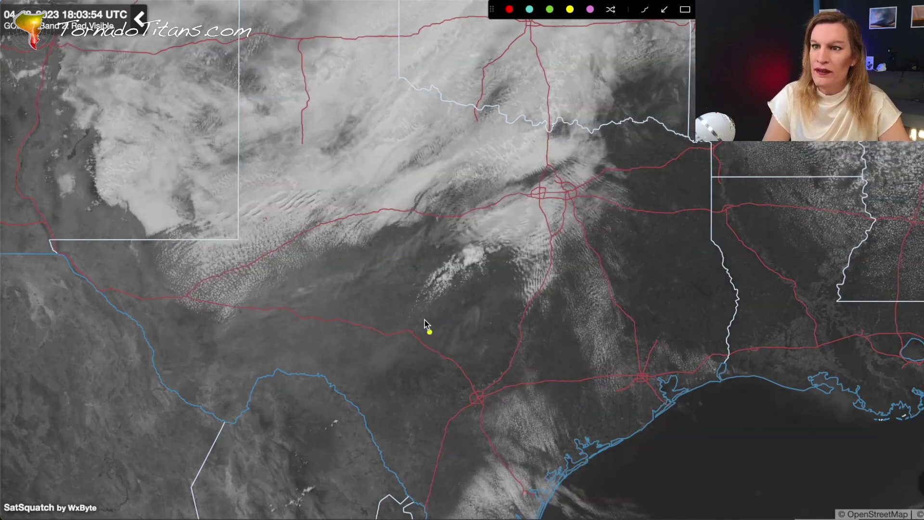
- Circle the storm development corridor in yellow, stretching from southwest of Dallas to west of San Antonio
mouse_move(415, 317)
mouse_down()
mouse_move(469, 249)
mouse_move(569, 238)
mouse_up()
mouse_move(494, 344)
mouse_down()
mouse_move(392, 388)
mouse_move(414, 315)
mouse_up()
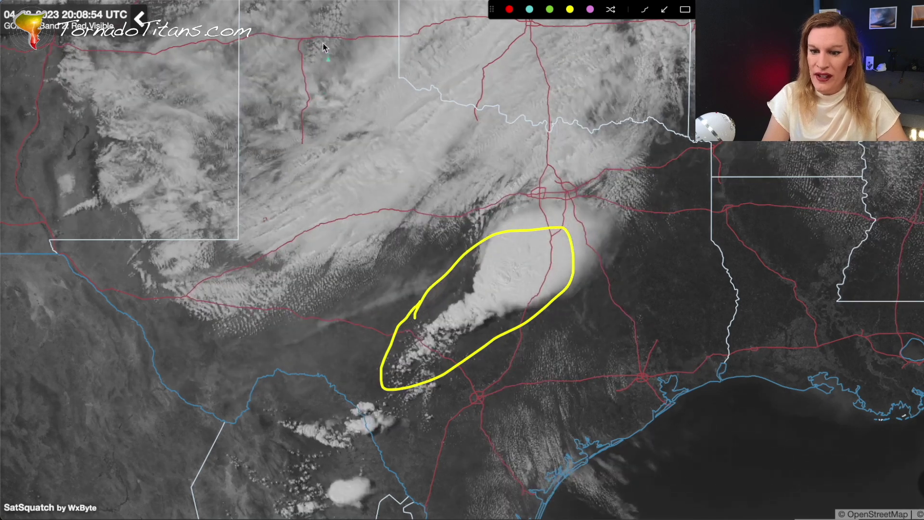
- Draw two southward cyan arrows and a cyan loop over the cloud deck in northwest Texas, and clear all annotations
drag(327, 22, 324, 129)
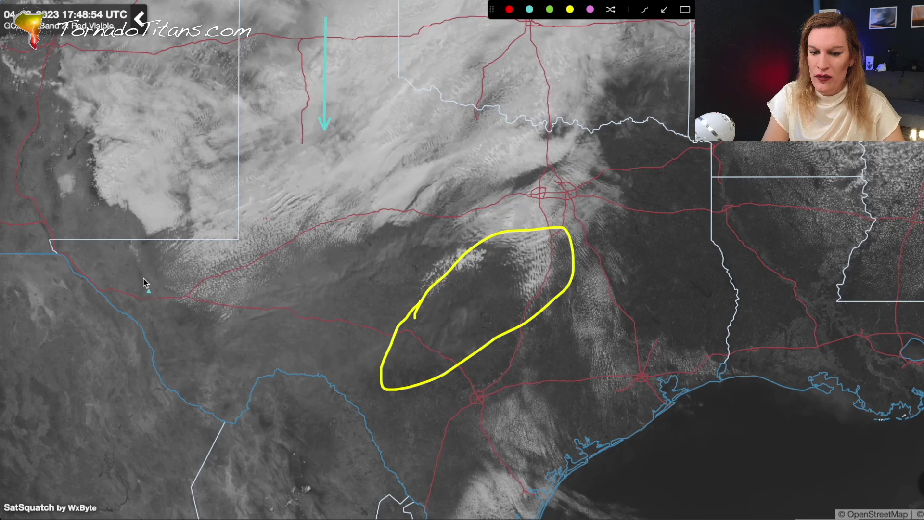
drag(251, 144, 242, 268)
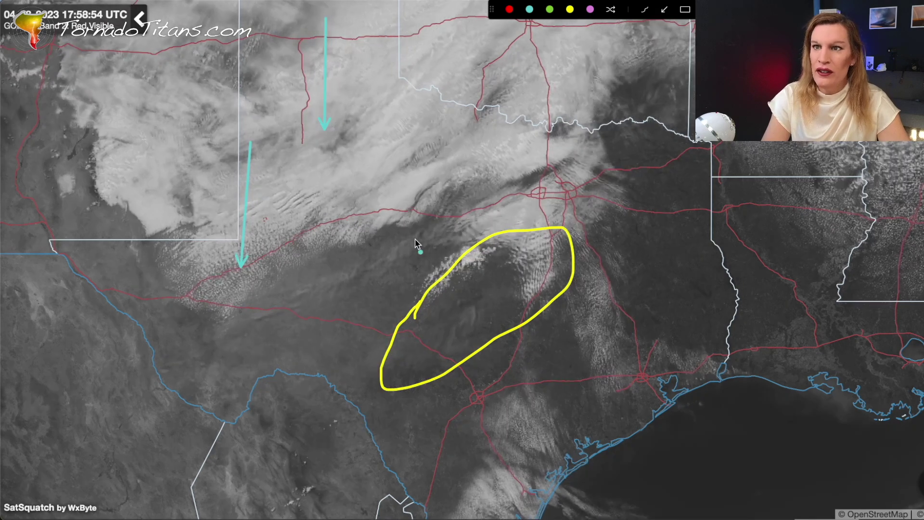
mouse_move(487, 143)
mouse_down()
mouse_move(231, 208)
mouse_move(542, 128)
mouse_move(462, 217)
mouse_up()
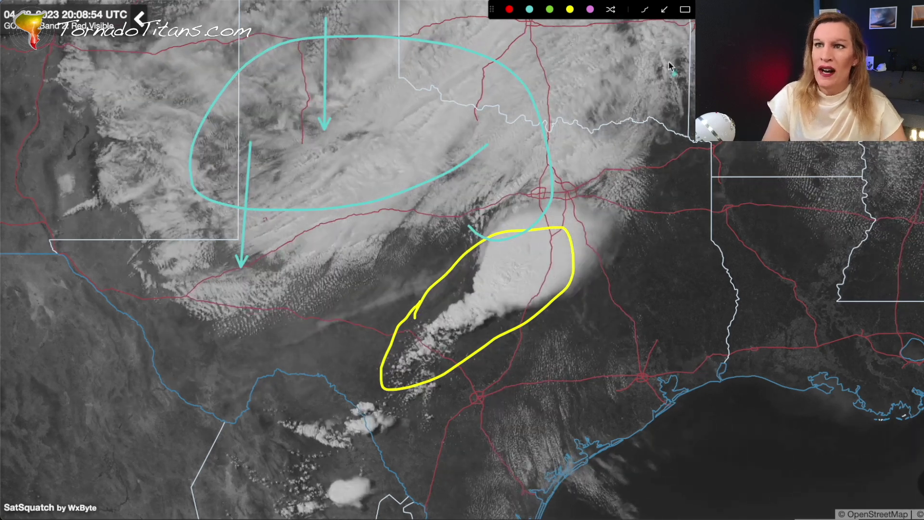
key(Escape)
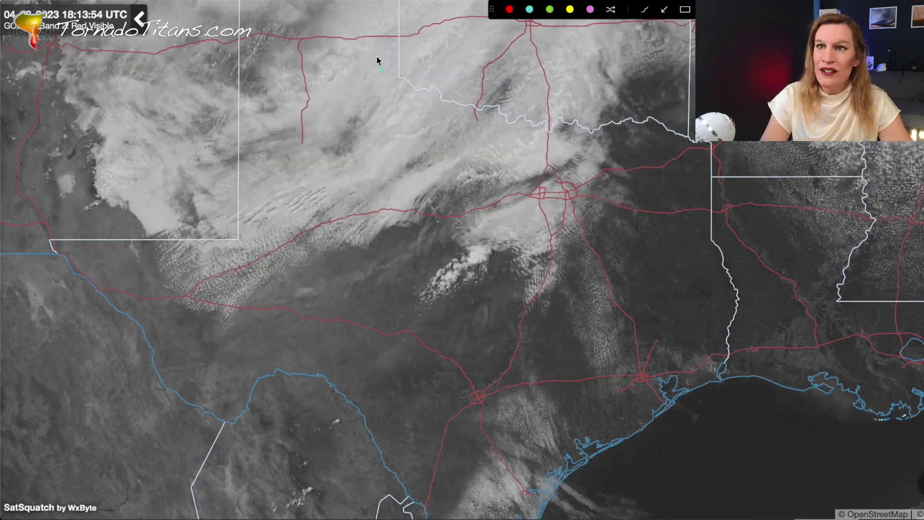
- Draw a southward cyan arrow through the northwest Texas cloud deck and a northward green arrow inland from the Texas Gulf coast
drag(377, 56, 375, 182)
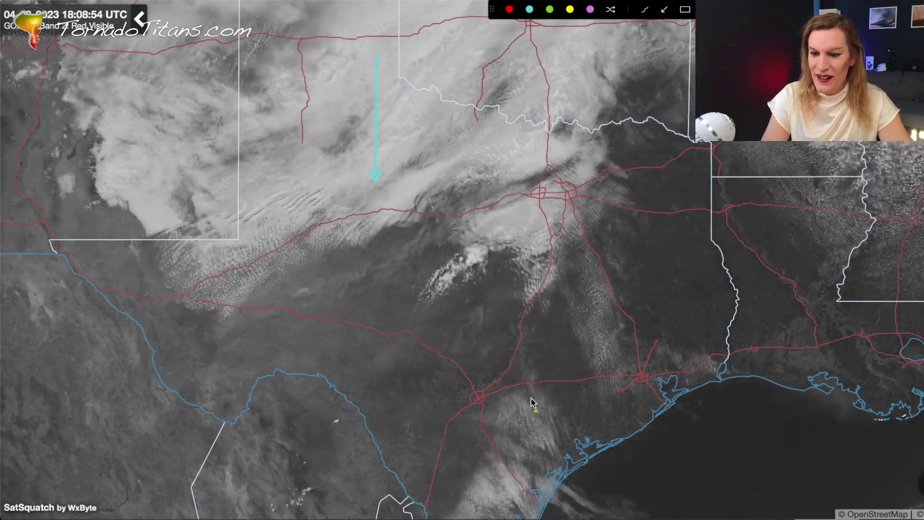
drag(542, 459, 529, 347)
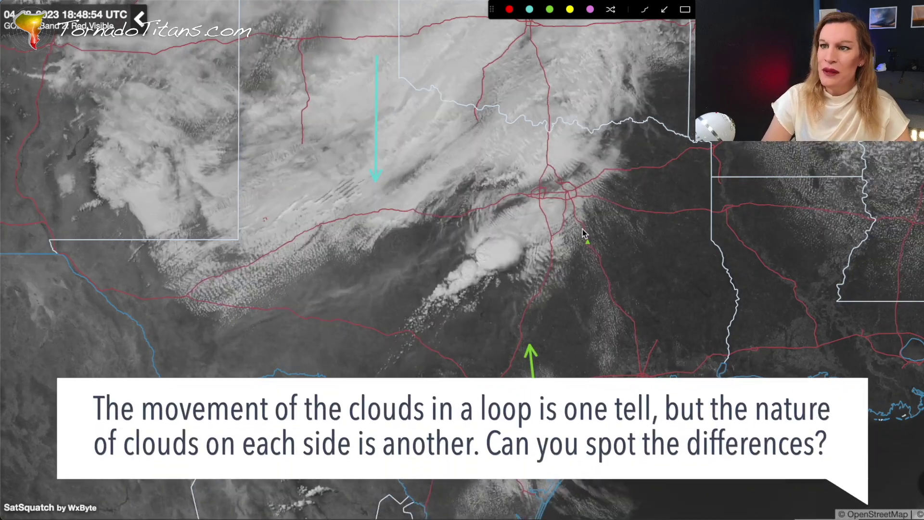
click(586, 240)
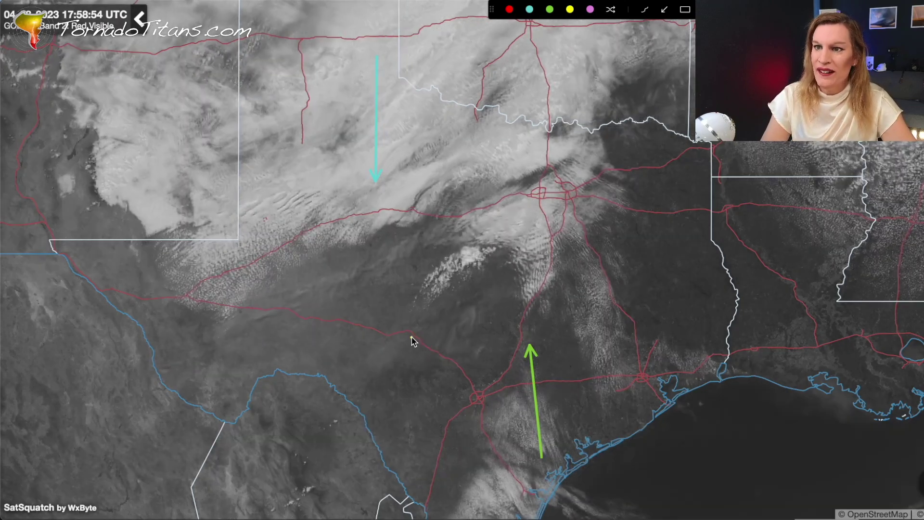
- Circle the central Texas storm zone between the two arrows in yellow, and clear all annotations
mouse_move(413, 336)
mouse_down()
mouse_move(536, 195)
mouse_move(450, 361)
mouse_move(423, 314)
mouse_move(435, 314)
mouse_up()
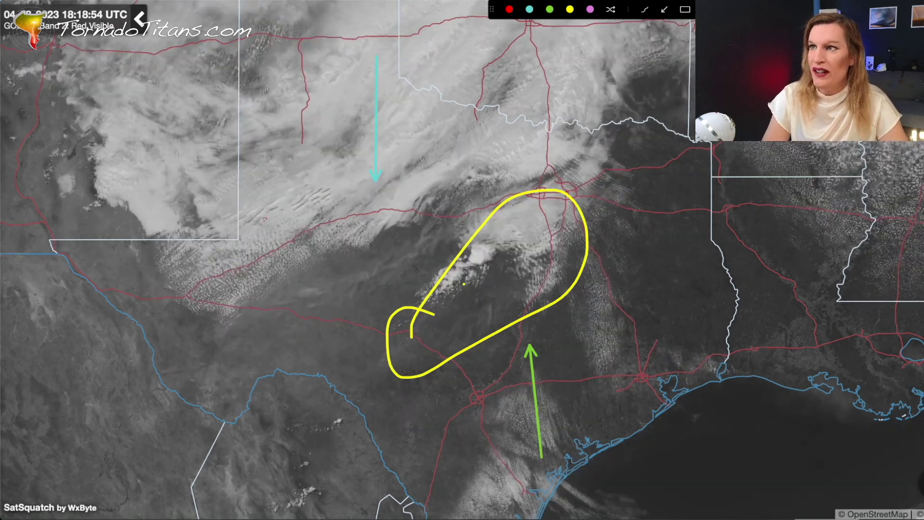
key(Escape)
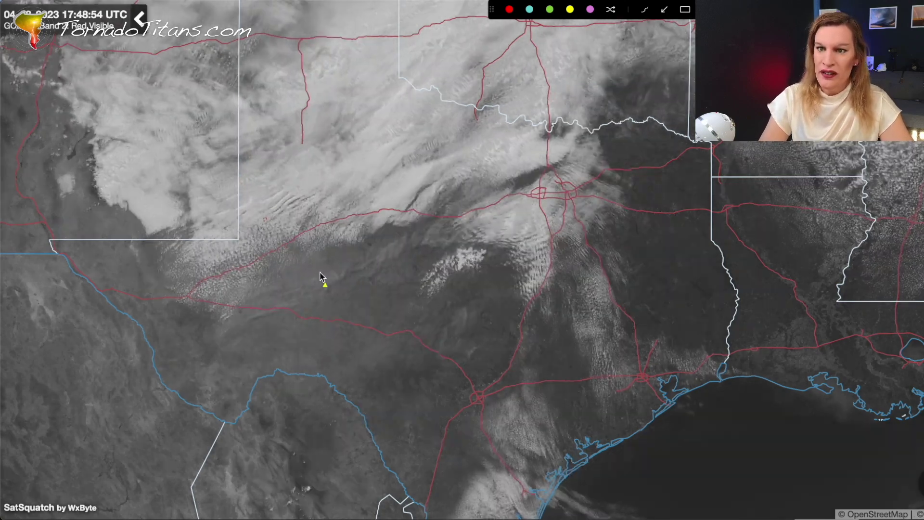
- Mark opposing winds with yellow arrows, southward in west-central Texas and northward near San Antonio and the Arkansas–Louisiana border, and clear them
drag(343, 252, 350, 301)
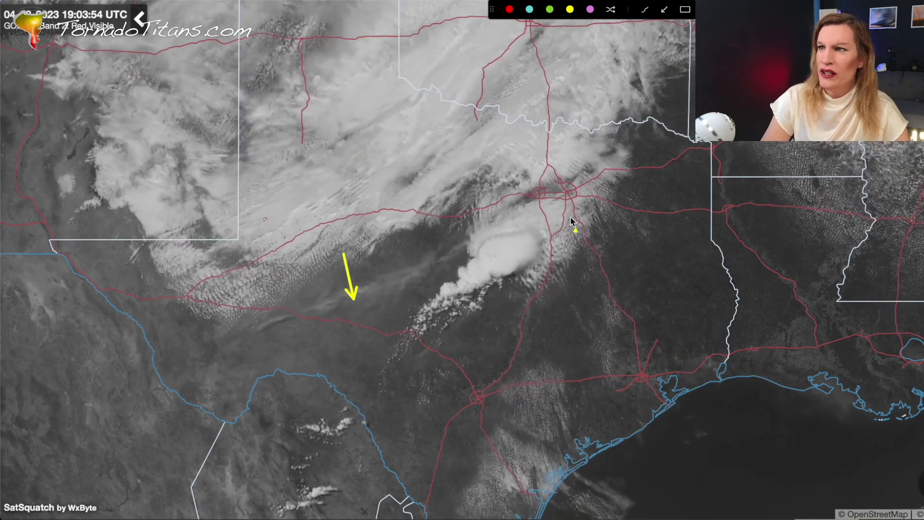
drag(757, 201, 759, 158)
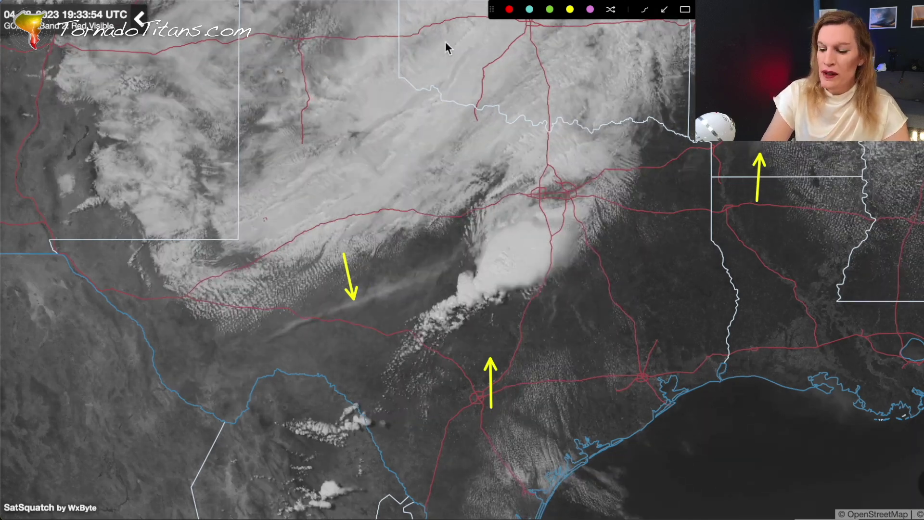
key(Escape)
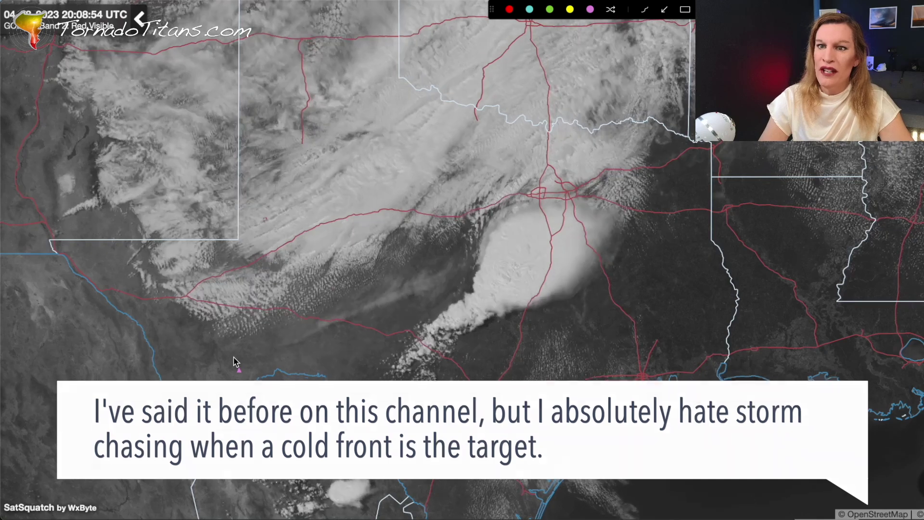
- Draw two magenta arrows pointing east-northeast across southwest Texas and a green northward arrow inland from the Gulf coast
mouse_move(234, 357)
mouse_down()
mouse_move(369, 298)
mouse_move(371, 316)
mouse_up()
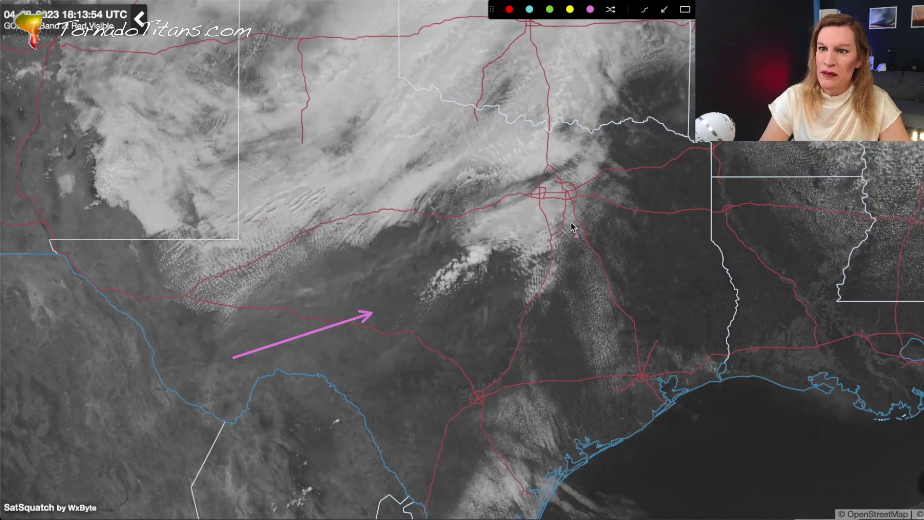
mouse_move(233, 348)
mouse_down()
mouse_move(285, 333)
mouse_move(349, 293)
mouse_up()
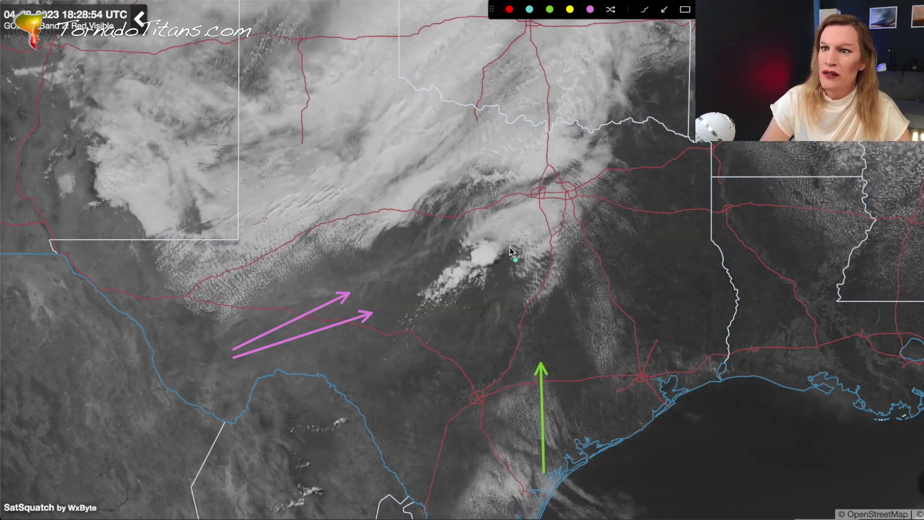
- Trace the boundary from the central Texas storm to the Rio Grande in cyan, loop the clouds over northern Mexico, and clear everything
mouse_move(496, 238)
mouse_down()
mouse_move(419, 318)
mouse_move(369, 403)
mouse_up()
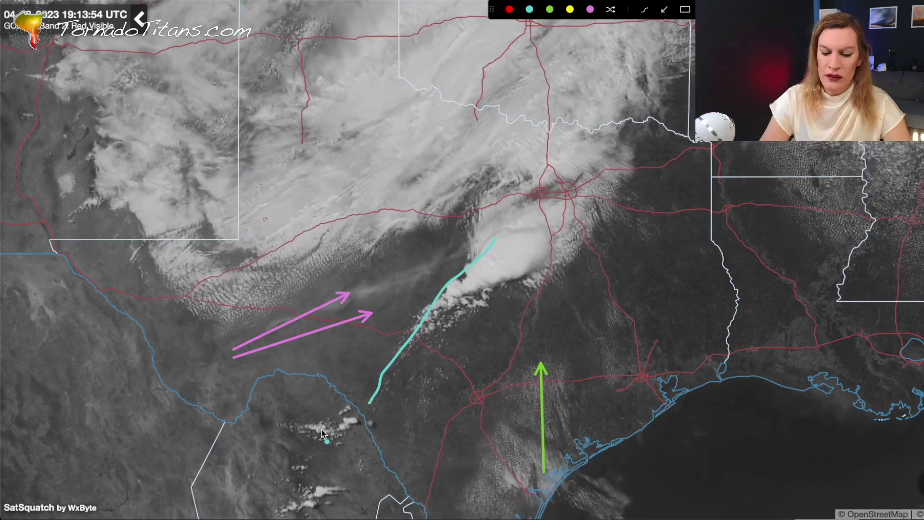
mouse_move(284, 515)
mouse_down()
mouse_move(280, 442)
mouse_move(332, 393)
mouse_move(341, 519)
mouse_up()
drag(284, 518, 303, 503)
click(366, 492)
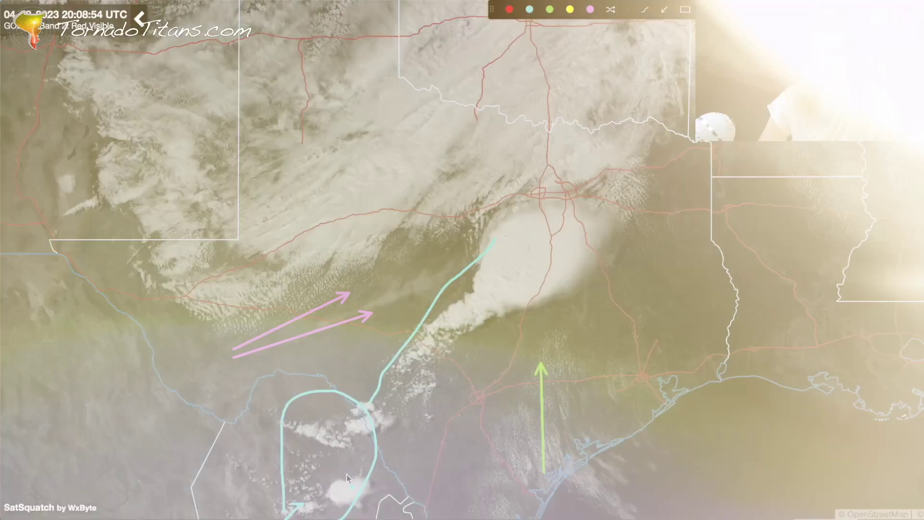
key(Escape)
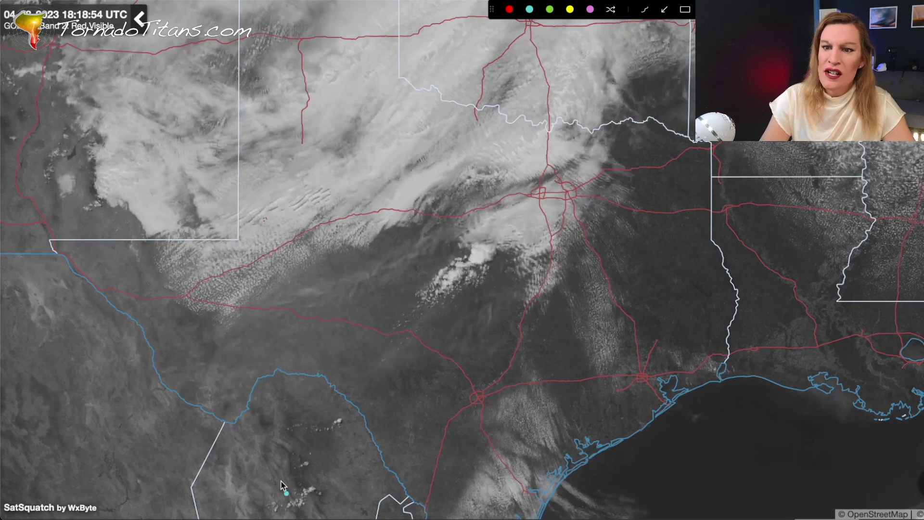
- Circle the mountain areas in northern Mexico, far west Texas and southern New Mexico in cyan
mouse_move(282, 485)
mouse_down()
mouse_move(275, 450)
mouse_move(340, 436)
mouse_move(313, 503)
mouse_move(283, 483)
mouse_up()
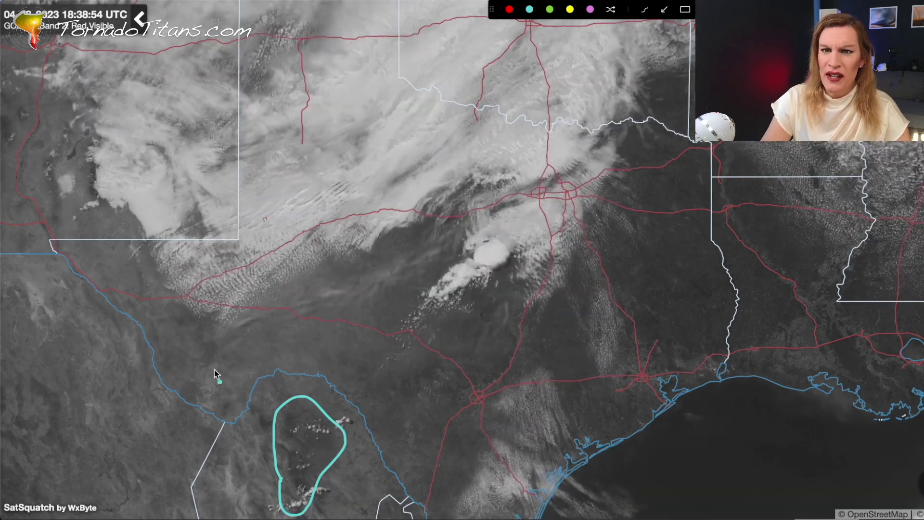
mouse_move(216, 362)
mouse_down()
mouse_move(171, 307)
mouse_move(216, 361)
mouse_up()
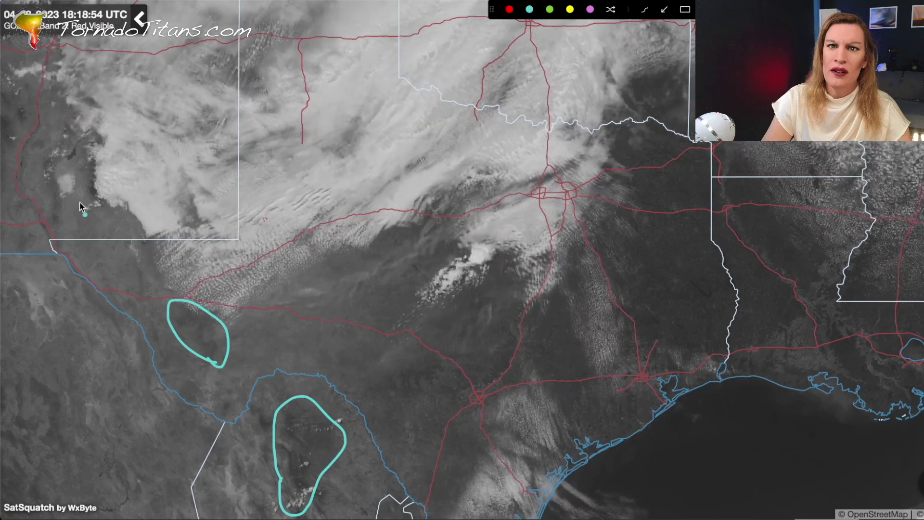
mouse_move(79, 201)
mouse_down()
mouse_move(103, 145)
mouse_move(84, 206)
mouse_up()
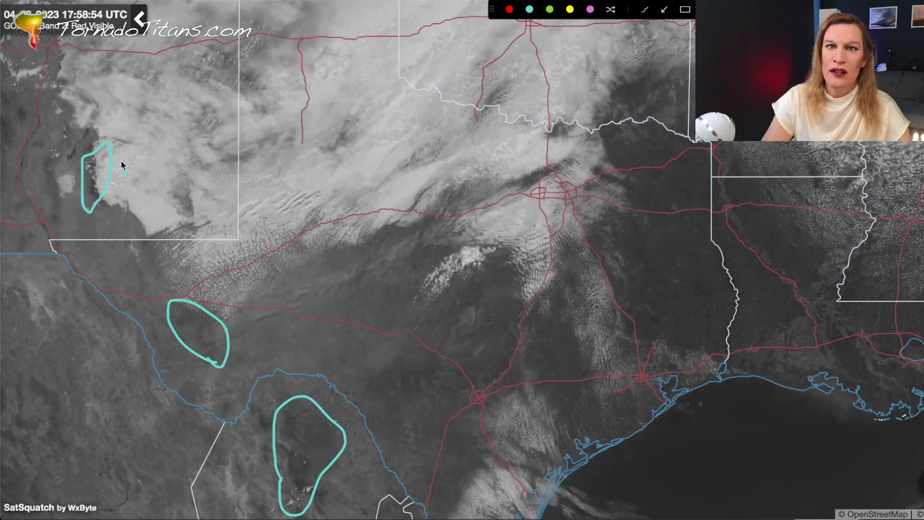
drag(49, 174, 71, 194)
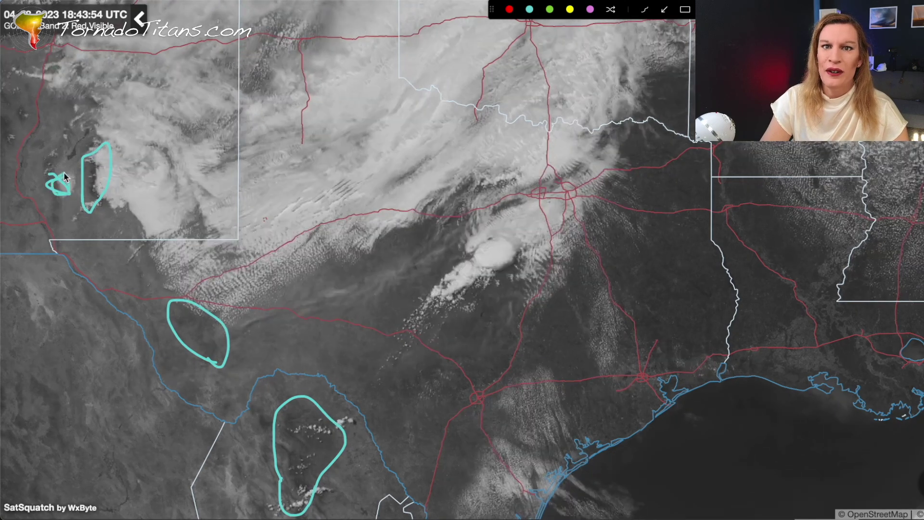
click(62, 194)
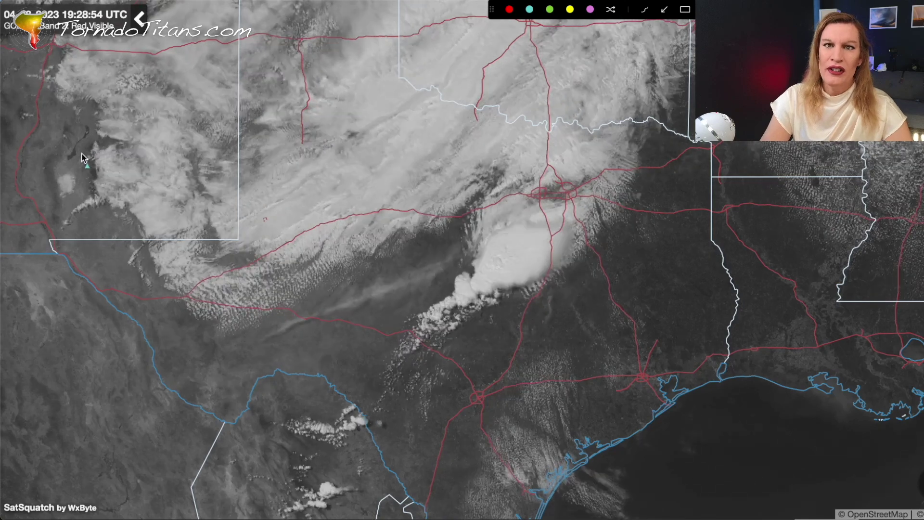
drag(88, 149, 79, 147)
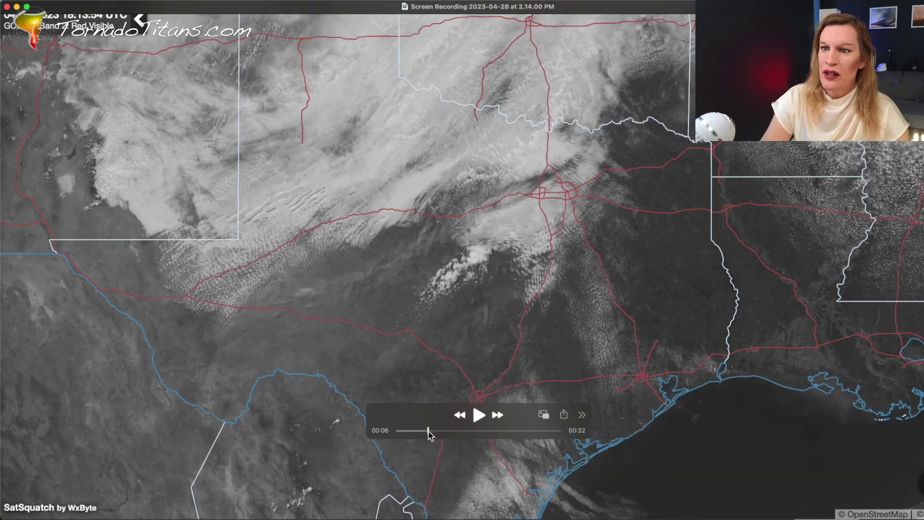
- Rewind the paused satellite loop to the 18:08:54 UTC frame
drag(429, 431, 413, 433)
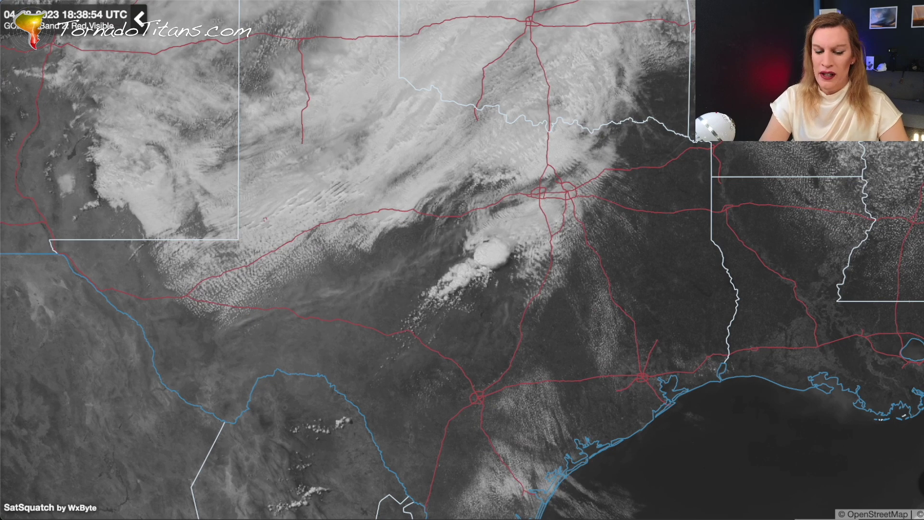
drag(413, 431, 411, 431)
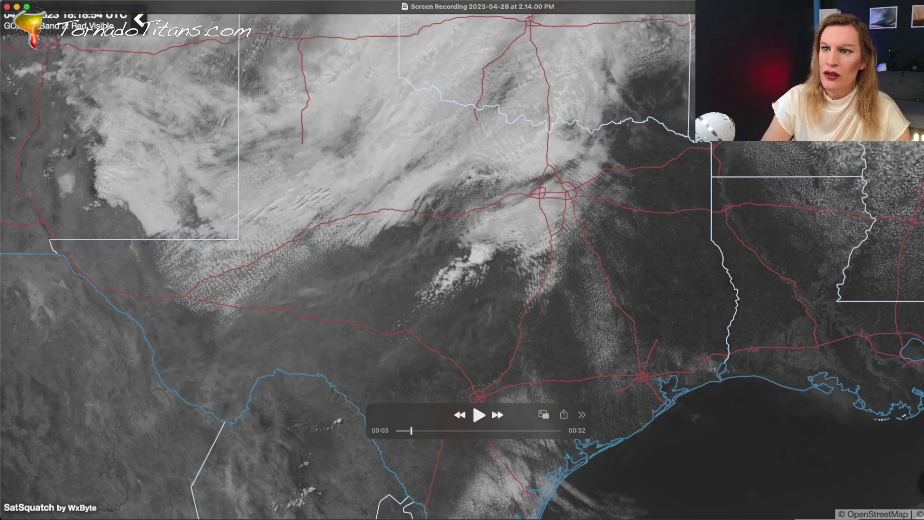
key(Left)
key(Left)
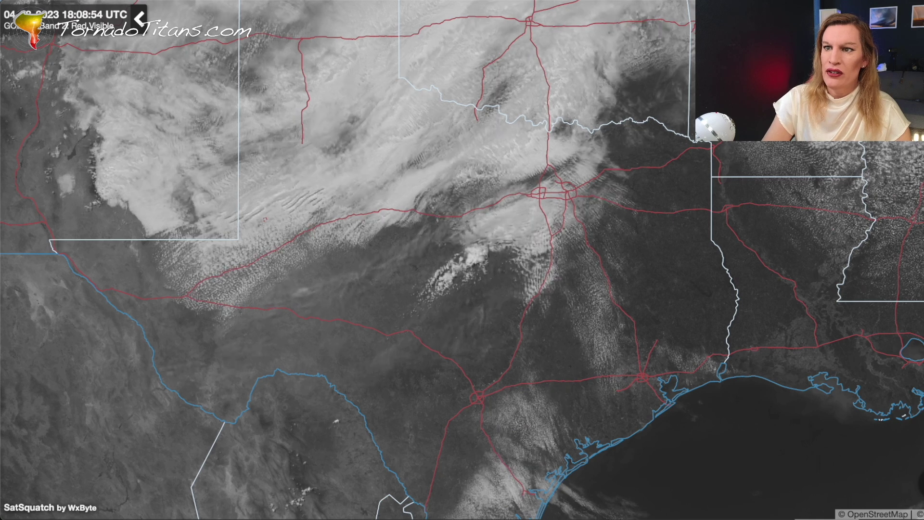
- Mark the central Texas cloud band with a cyan line and an oval south of Dallas, and the Gulf inflow with two green arrows
mouse_move(816, 321)
key(ctrl+alt+a)
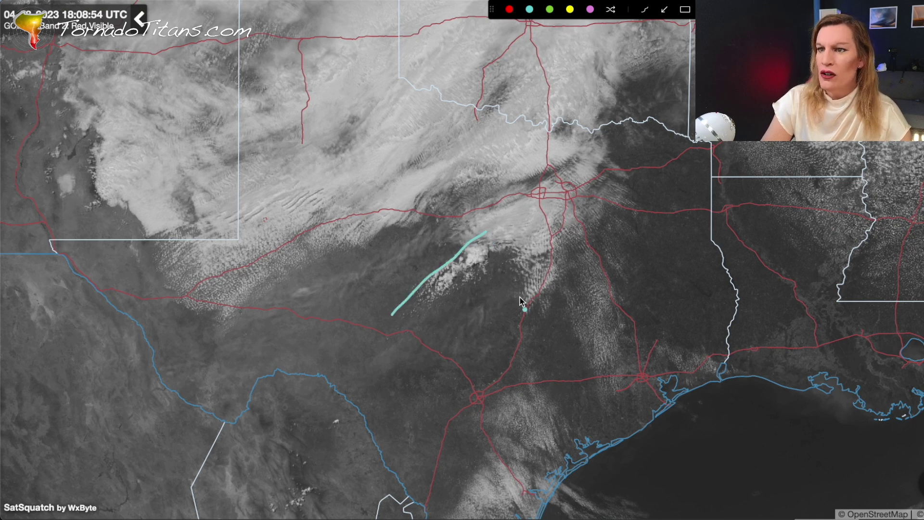
mouse_move(510, 287)
mouse_down()
mouse_move(522, 224)
mouse_move(559, 246)
mouse_move(542, 311)
mouse_up()
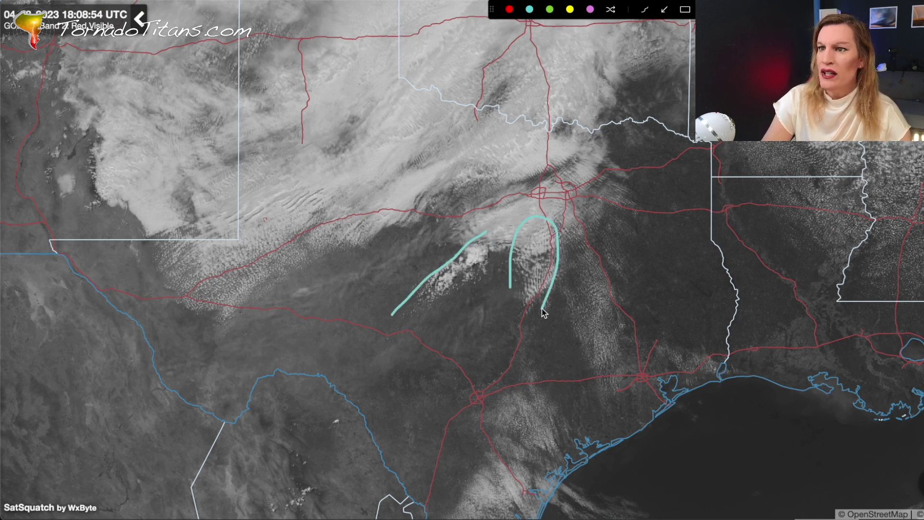
click(539, 301)
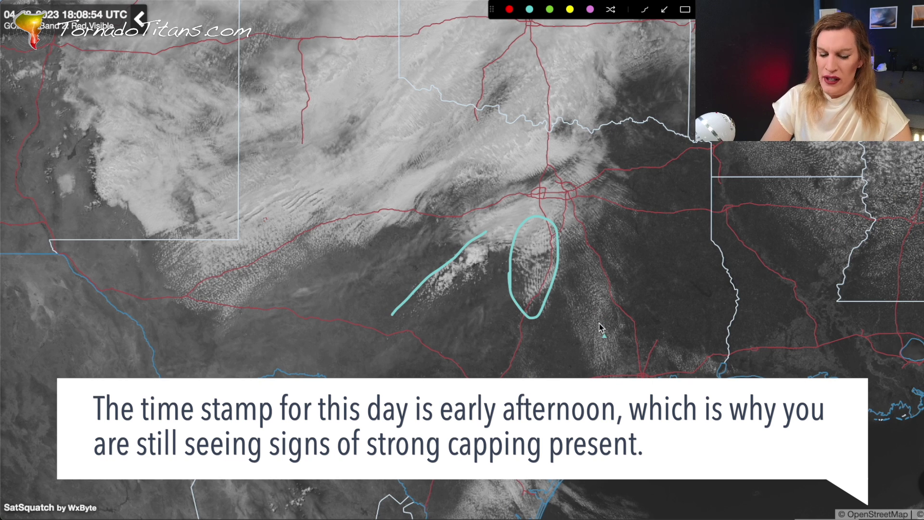
drag(599, 322, 583, 274)
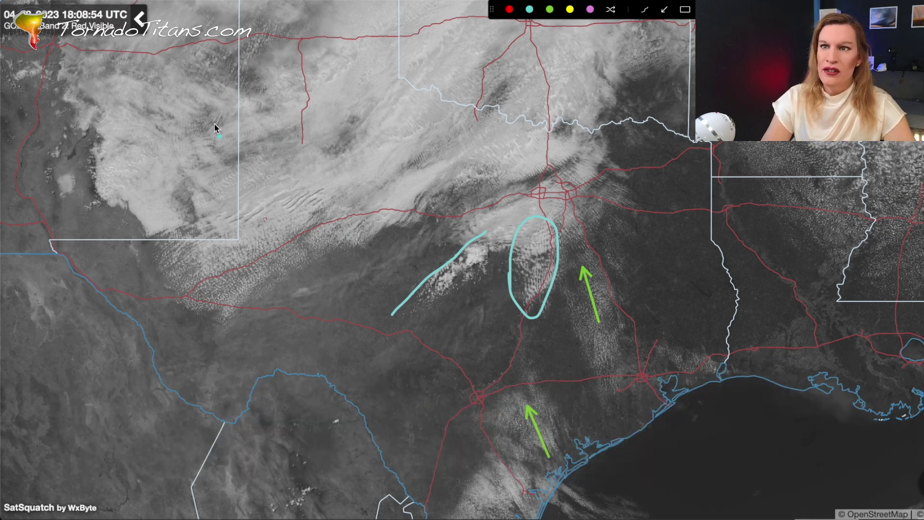
- Trace the main cloud deck's southern edge in cyan across northern and west Texas, and add a southeastward arrow from it
mouse_move(577, 151)
mouse_down()
mouse_move(443, 209)
mouse_move(245, 262)
mouse_move(181, 304)
mouse_up()
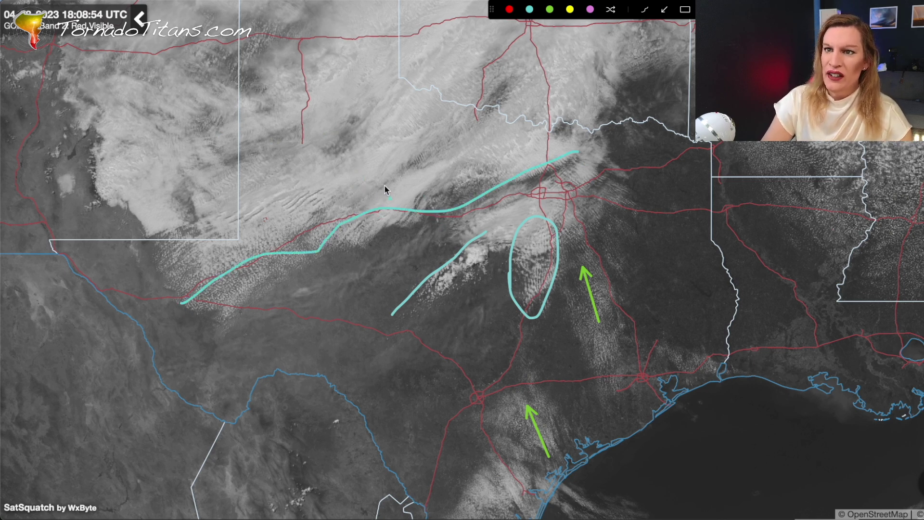
drag(367, 217, 421, 269)
drag(548, 454, 542, 441)
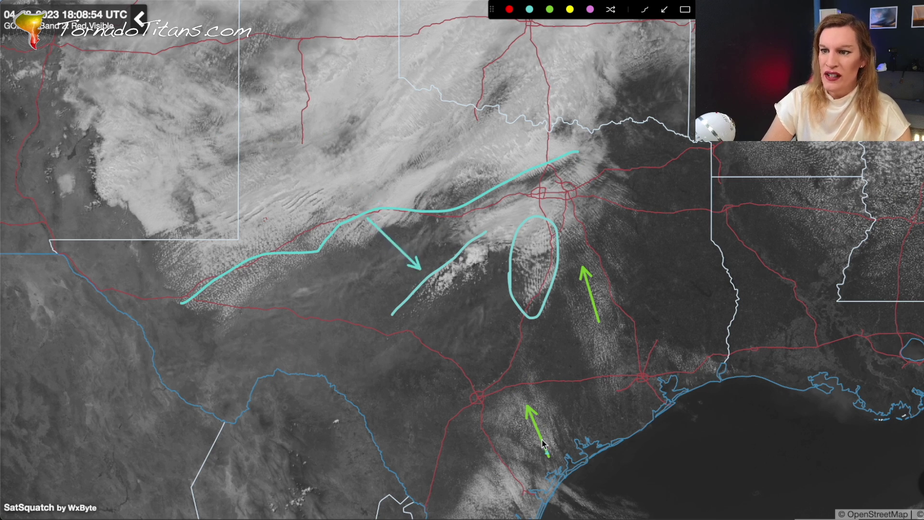
key(super+z)
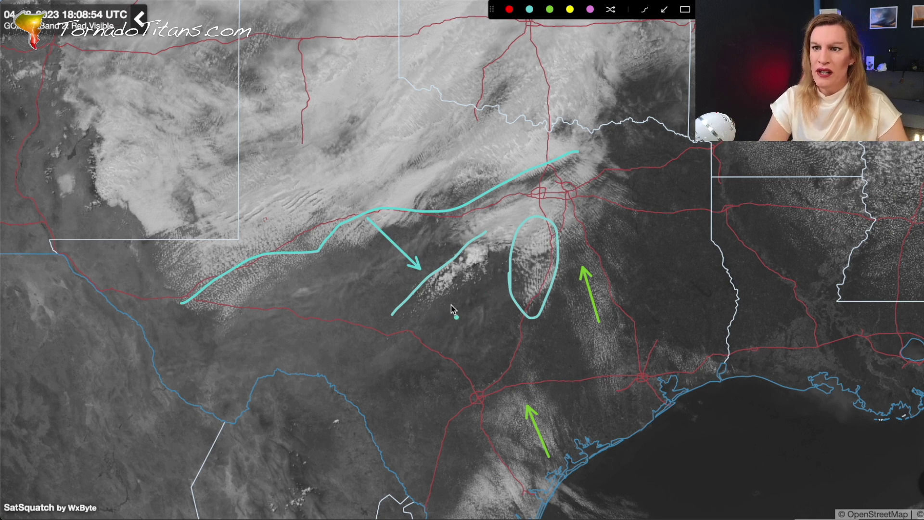
- Mark the bright cumulus cluster southwest of Dallas in yellow and leave annotation mode
key(3)
key(4)
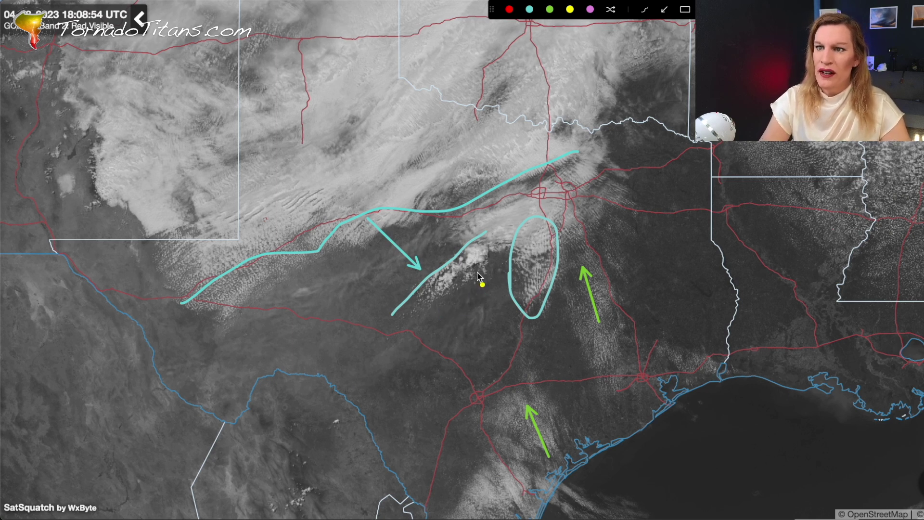
mouse_move(493, 266)
mouse_down()
mouse_move(415, 326)
mouse_move(407, 309)
mouse_move(453, 259)
mouse_move(498, 239)
mouse_move(486, 279)
mouse_up()
key(Escape)
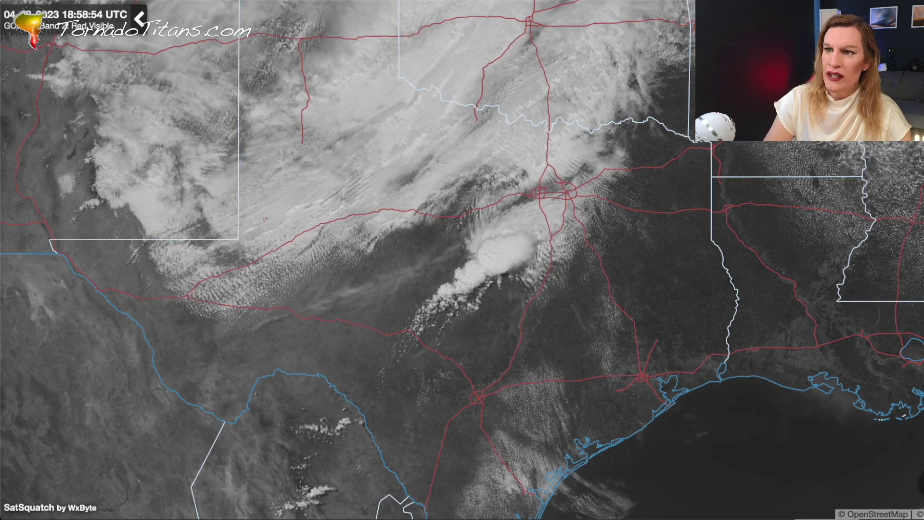
- Pause the satellite loop at the 19:03:54 UTC frame and circle the developing storm south-southwest of Dallas in yellow
key(space)
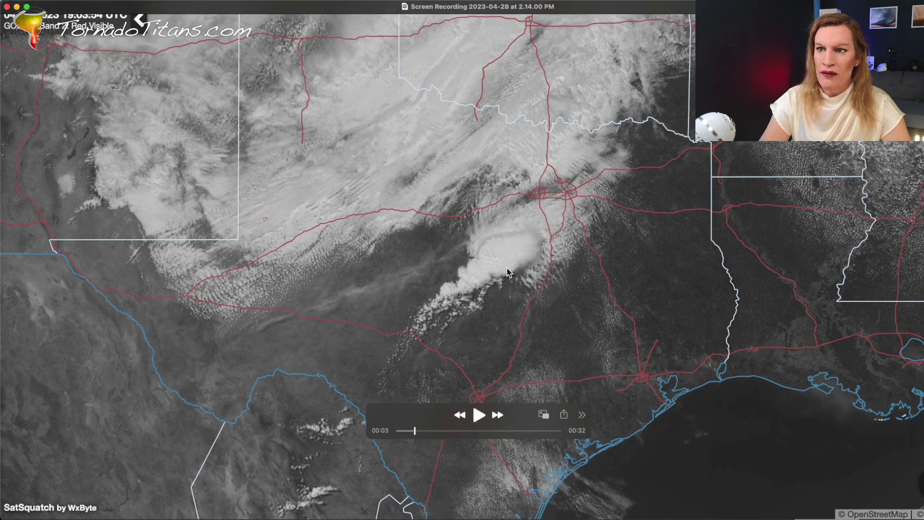
key(super+alt+a)
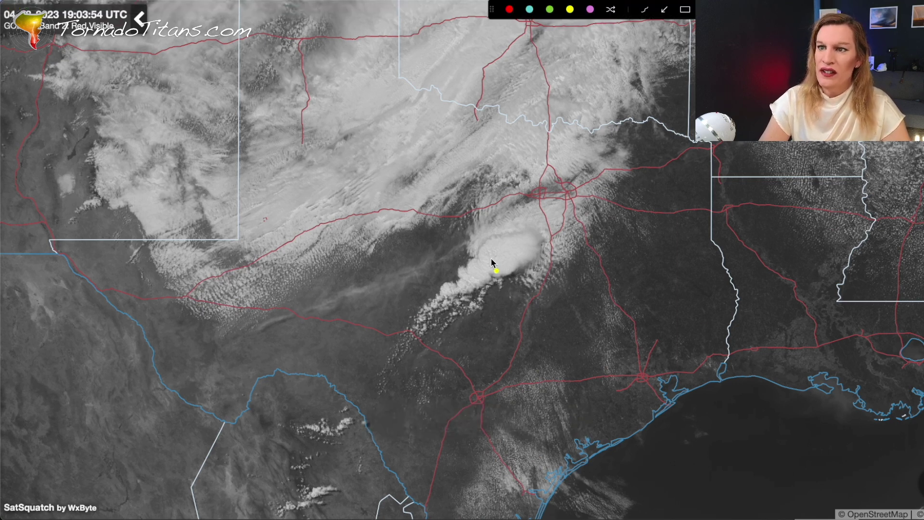
mouse_move(531, 229)
mouse_down()
mouse_move(530, 272)
mouse_move(483, 289)
mouse_move(489, 277)
mouse_up()
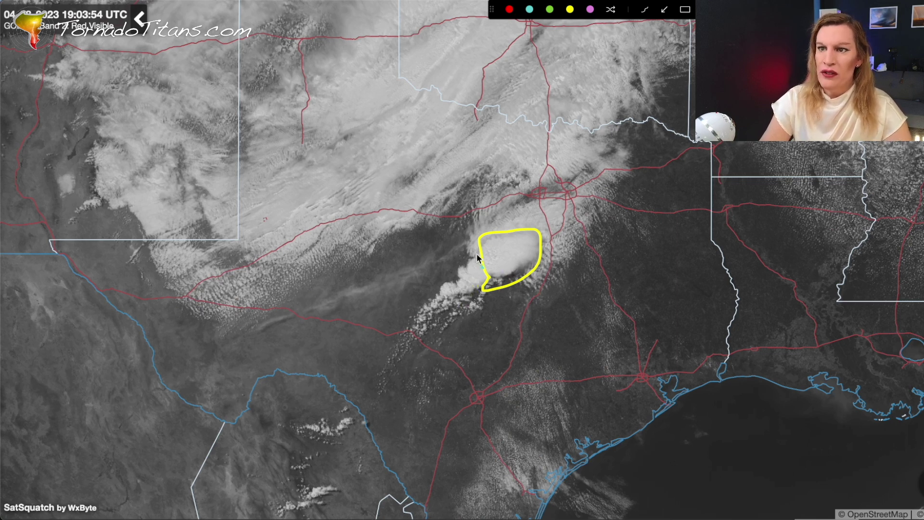
- Trace the cloud line trailing southwest from the storm in cyan, add a southward cyan arrow to it, and mark its southeastern edge in green
drag(437, 303, 373, 378)
drag(427, 243, 427, 293)
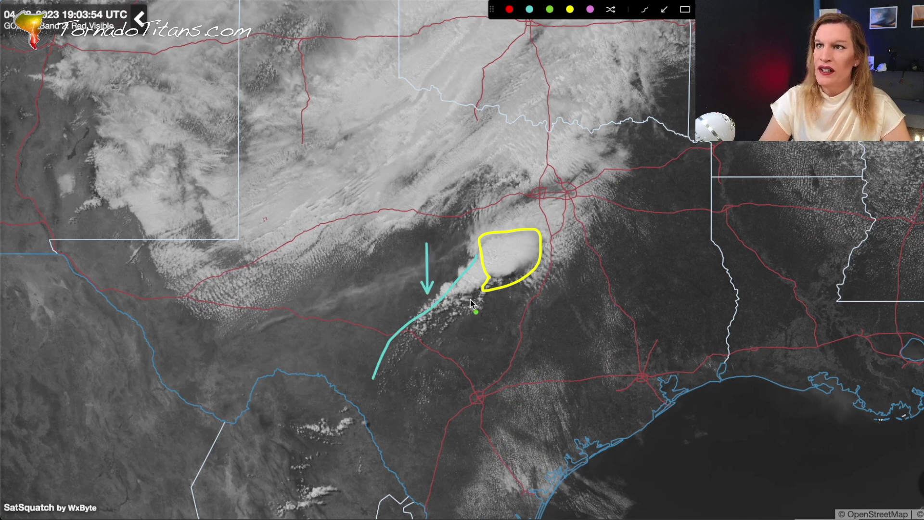
mouse_move(482, 288)
mouse_down()
mouse_move(407, 343)
mouse_move(426, 293)
mouse_up()
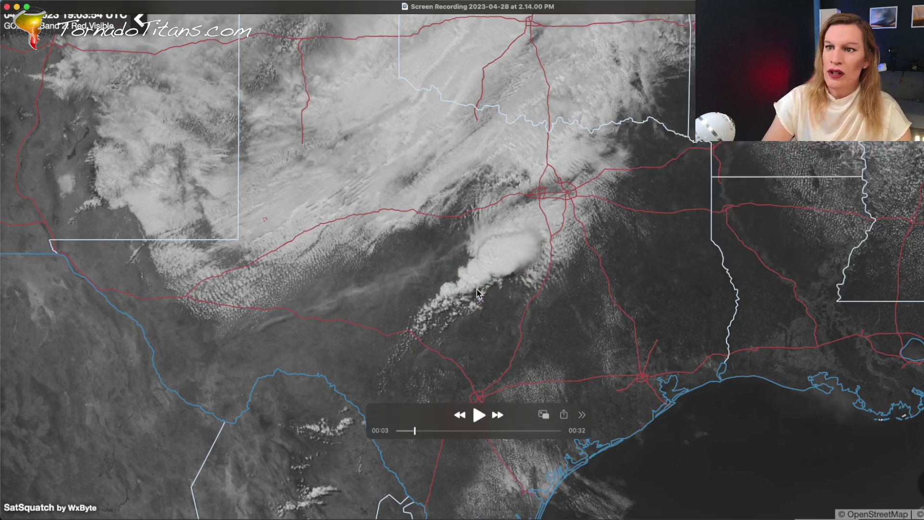
- Advance the loop to the 20:08:54 UTC frame and point magenta arrows at the bumpy cloud tops in the storm's southwestern part
click(416, 432)
drag(415, 431, 421, 434)
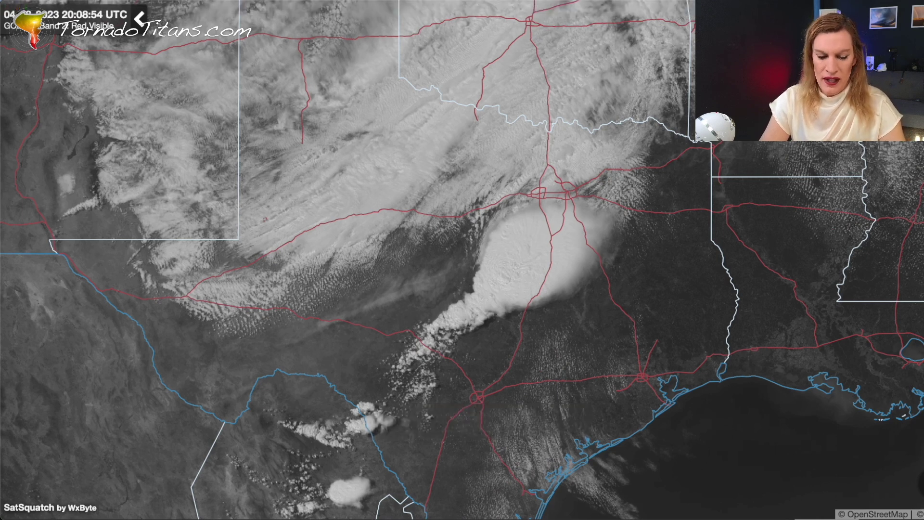
key(alt+super+a)
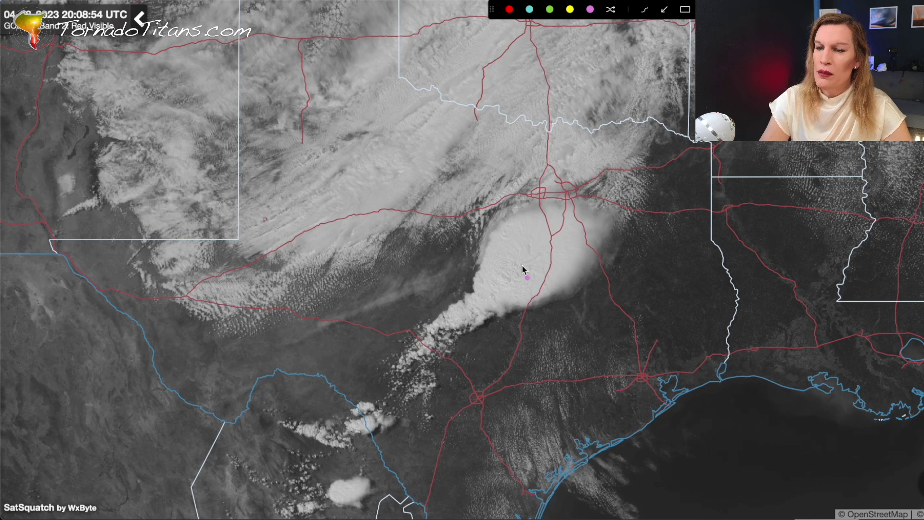
drag(521, 254, 516, 266)
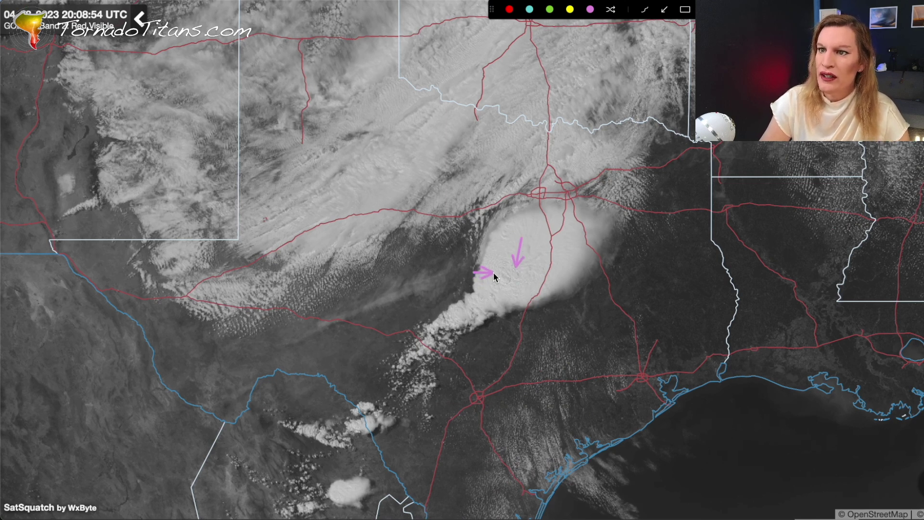
drag(511, 312, 498, 289)
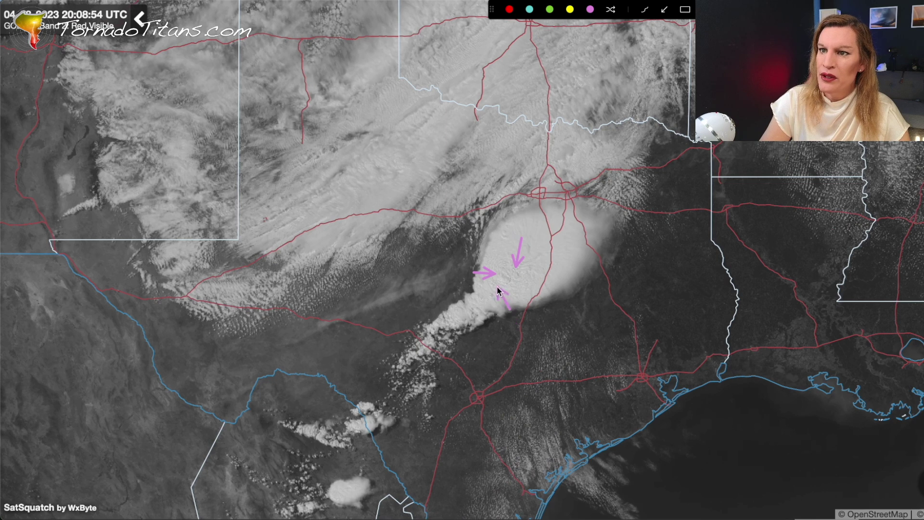
drag(490, 308, 491, 306)
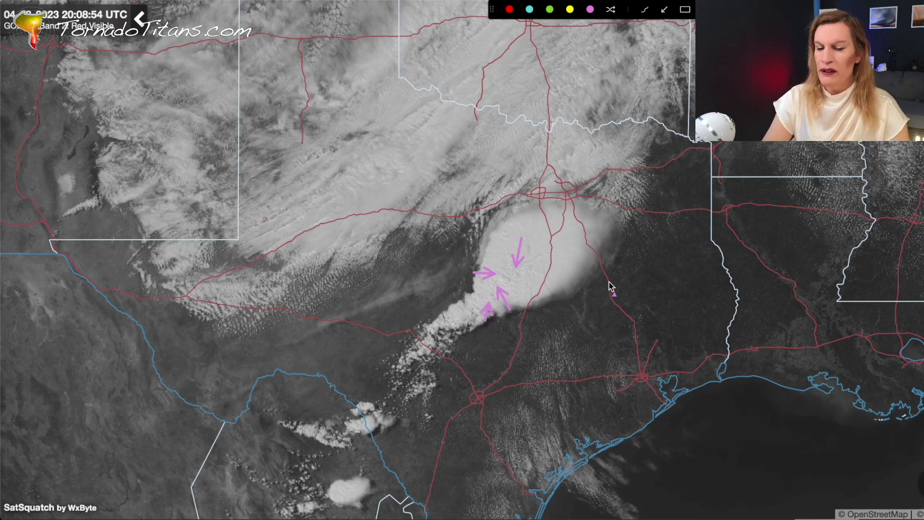
drag(520, 220, 510, 232)
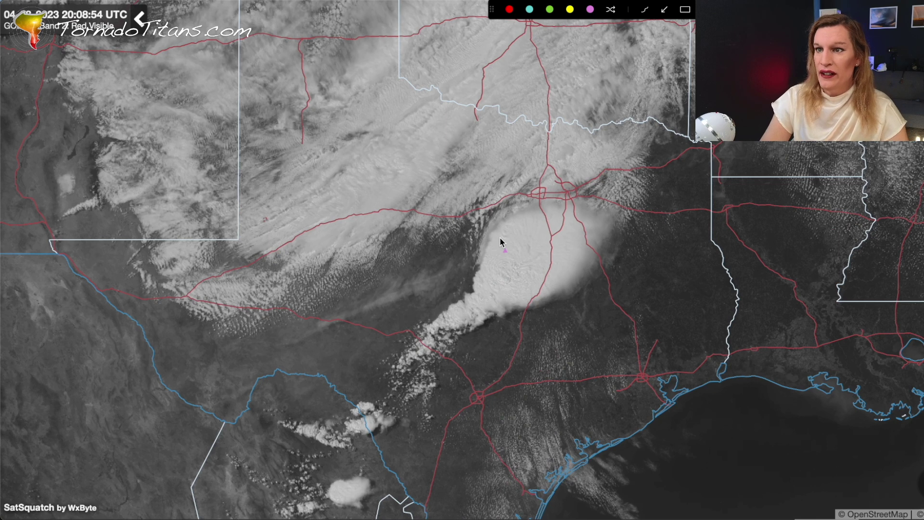
- Outline the whole storm complex from Dallas southwestward in cyan, and leave annotation mode
mouse_move(415, 333)
mouse_down()
mouse_move(487, 232)
mouse_move(607, 241)
mouse_move(423, 391)
mouse_move(417, 330)
mouse_up()
click(428, 327)
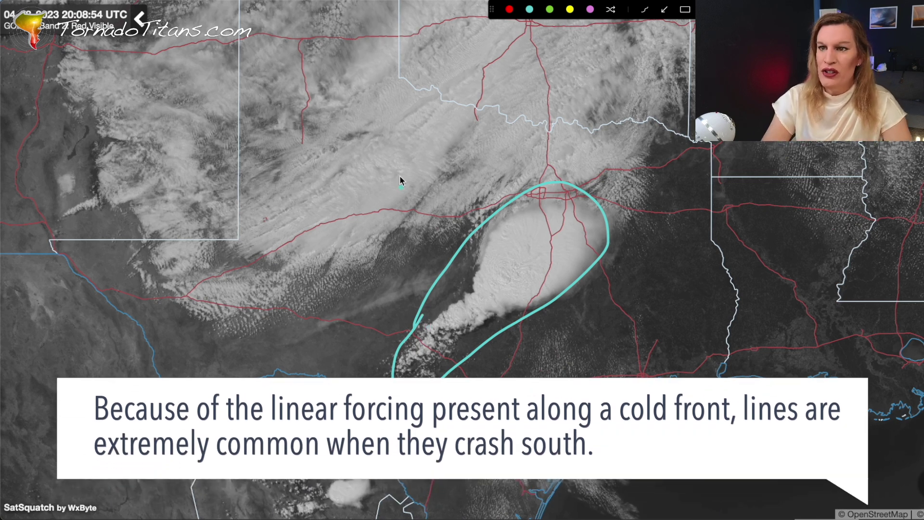
key(super+comma)
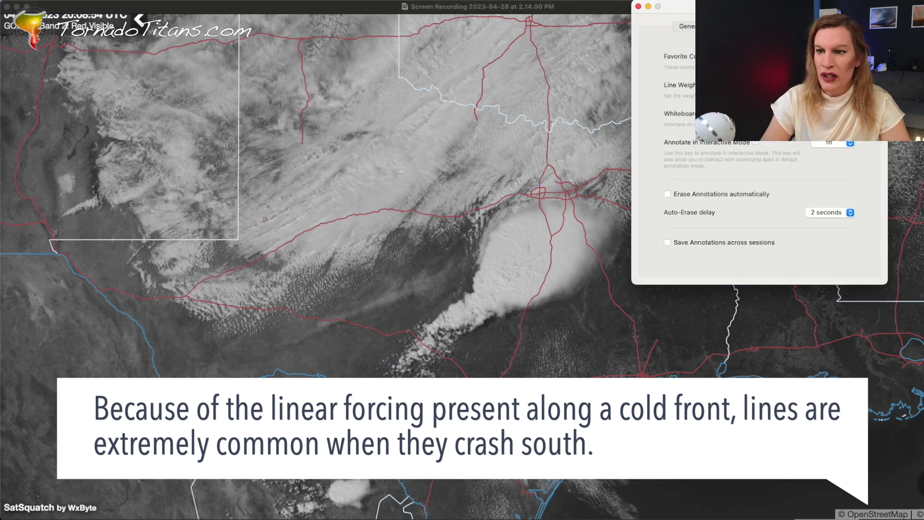
key(super+w)
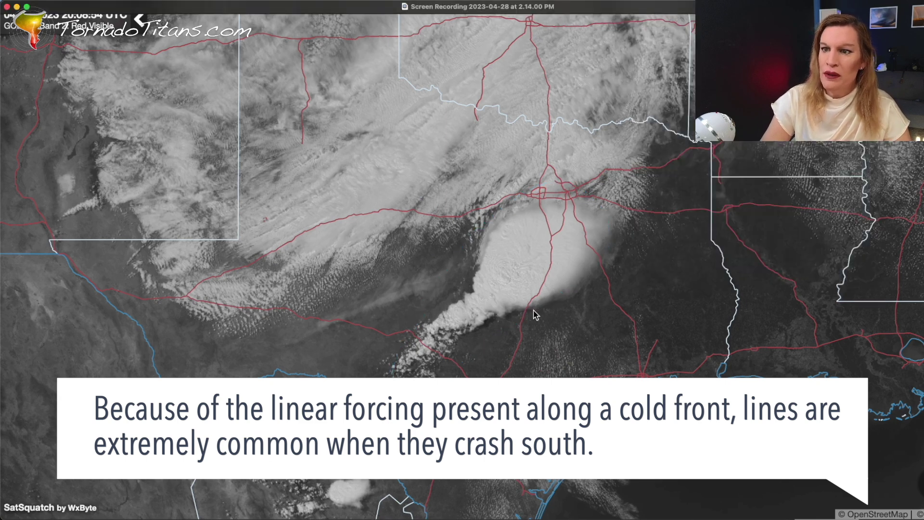
- Replay the satellite loop with the playback controls moved off Texas, and pause it at the 19:58:54 UTC frame
key(space)
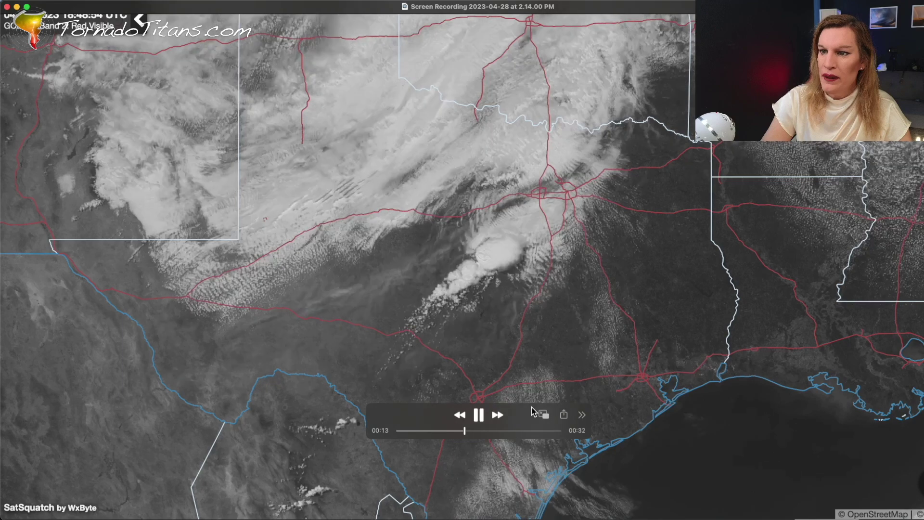
drag(527, 407, 888, 485)
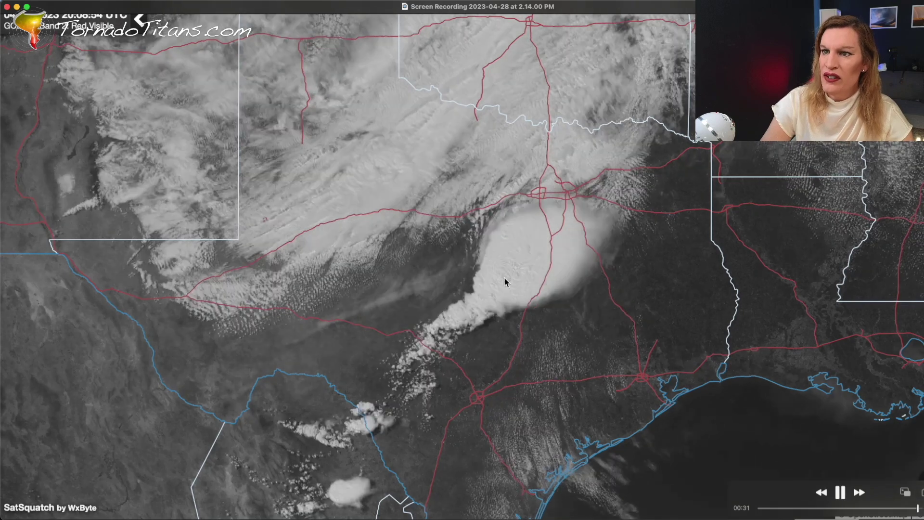
key(space)
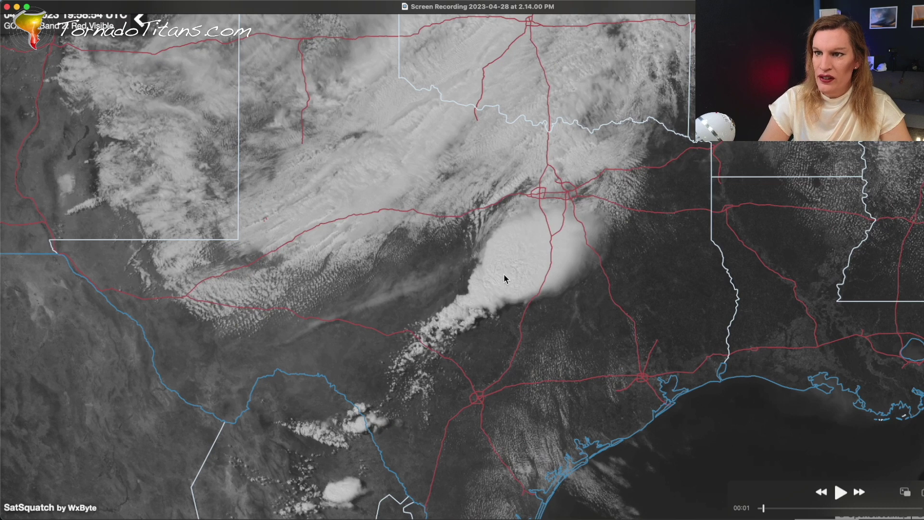
- Circle the textured storm core in cyan with an arrow pointing south from it, and clear the annotations
key(alt+shift+a)
mouse_move(518, 247)
mouse_down()
mouse_move(515, 303)
mouse_move(500, 263)
mouse_move(515, 276)
mouse_move(522, 340)
mouse_move(527, 329)
mouse_up()
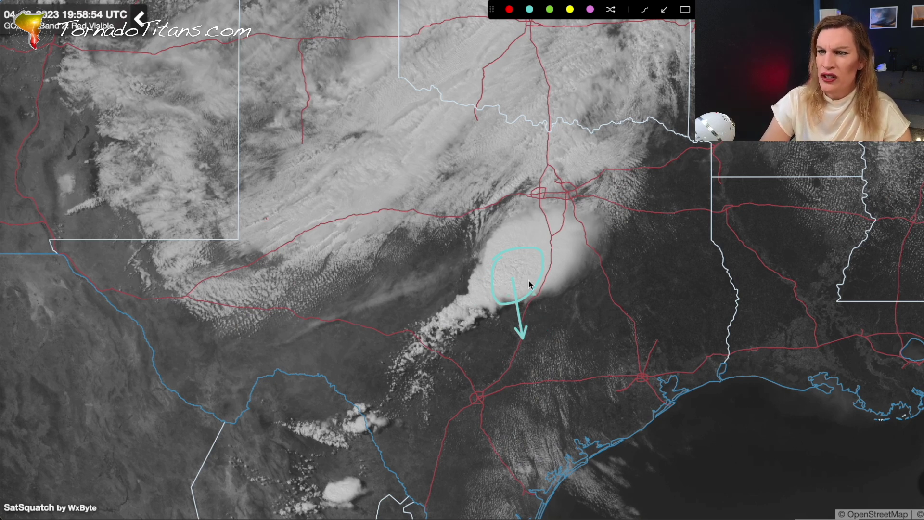
key(super+comma)
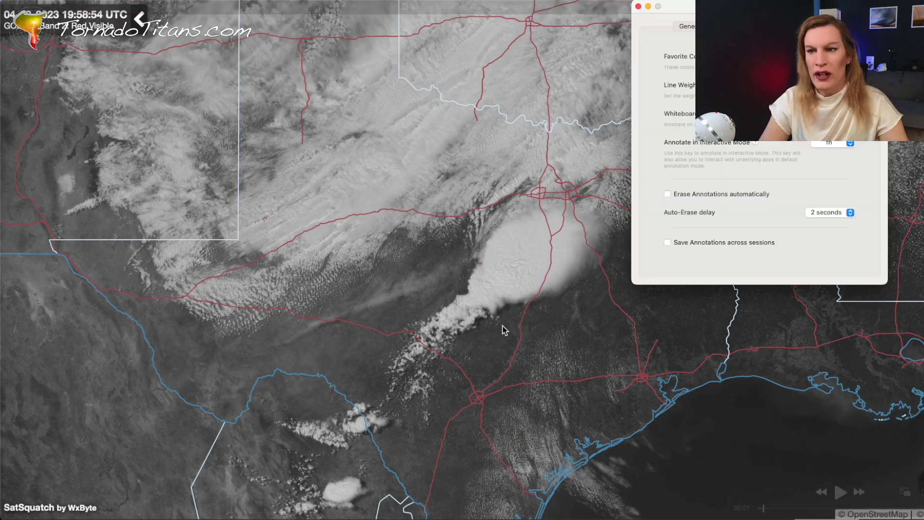
click(497, 302)
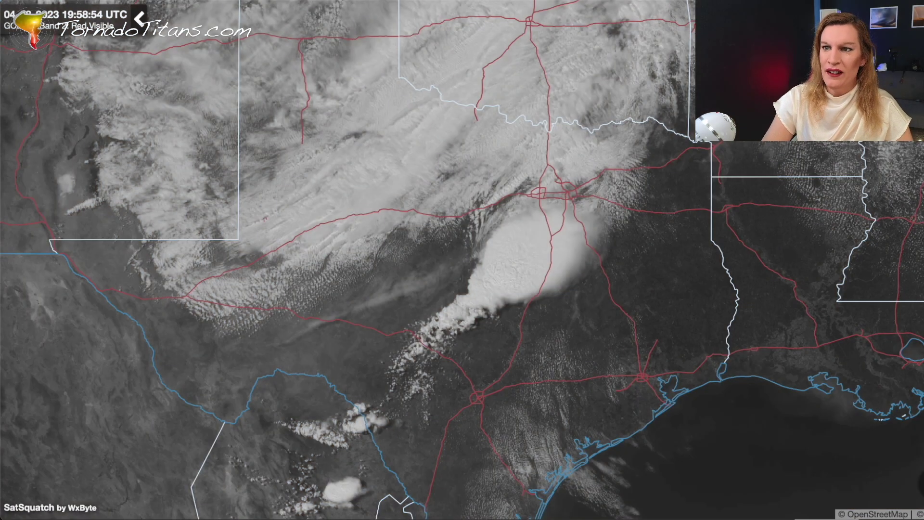
click(557, 314)
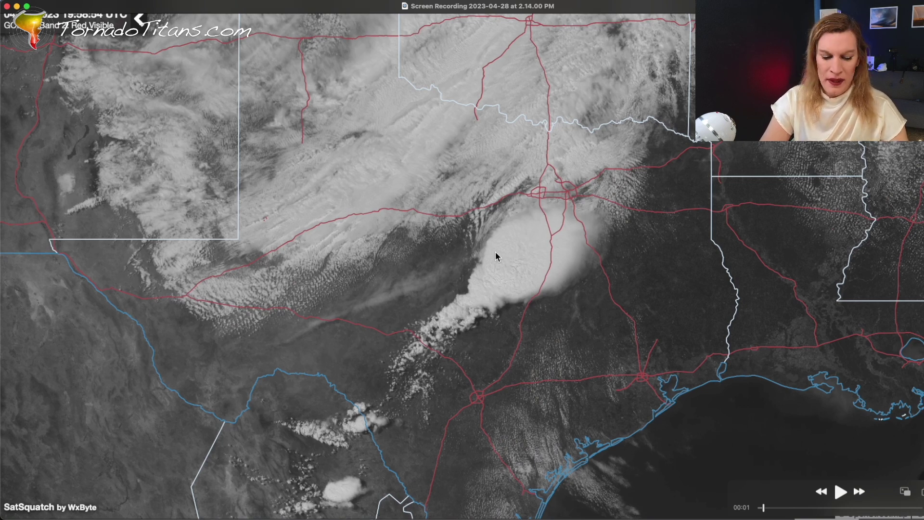
- Draw a cyan circle around the storm core and a jagged cyan line along the clouds trailing southwest of it
key(alt+shift+a)
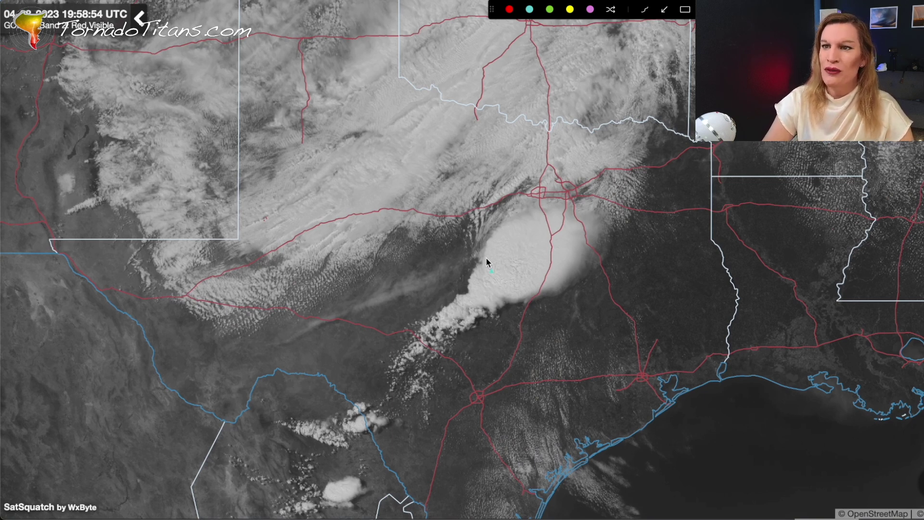
drag(486, 258, 531, 240)
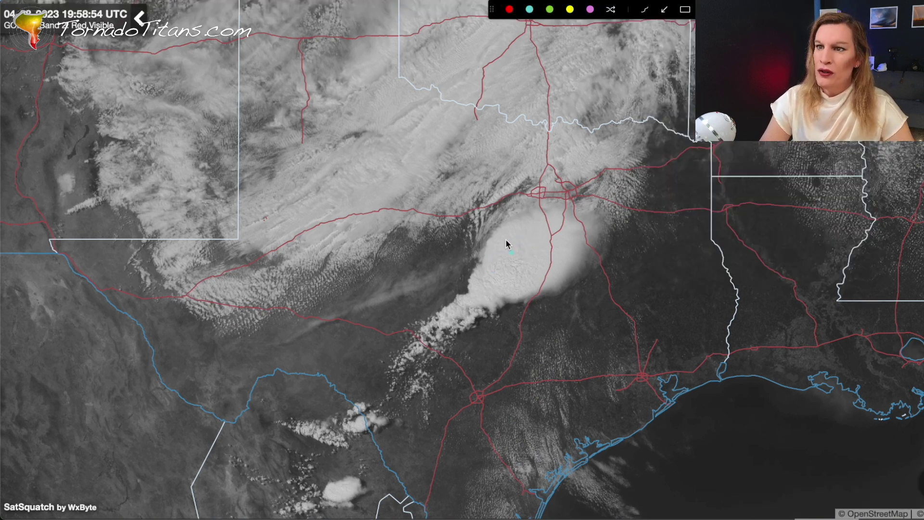
mouse_move(487, 249)
mouse_down()
mouse_move(539, 267)
mouse_move(486, 282)
mouse_up()
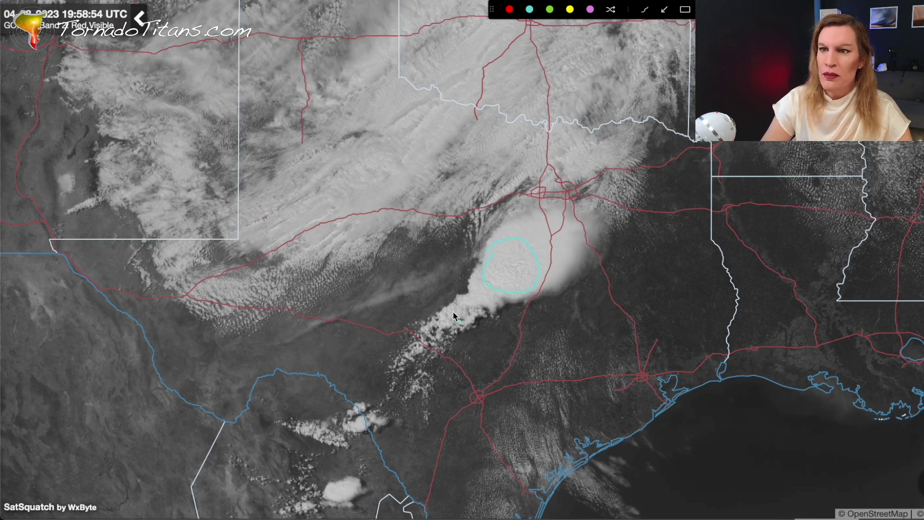
drag(467, 310, 418, 339)
click(512, 322)
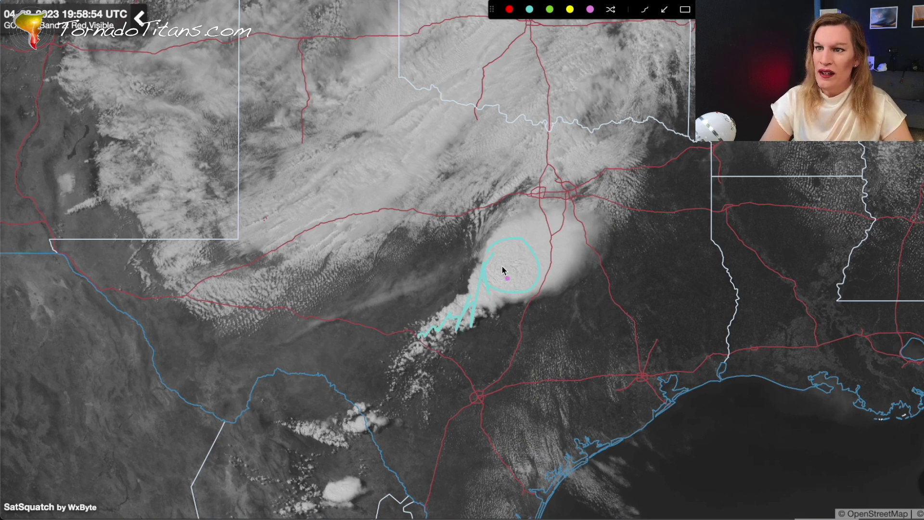
- Write a magenta S inside the circled storm core, and outline and letter the trailing cloud line in magenta
mouse_move(518, 248)
mouse_down()
mouse_move(506, 259)
mouse_move(514, 272)
mouse_move(500, 275)
mouse_up()
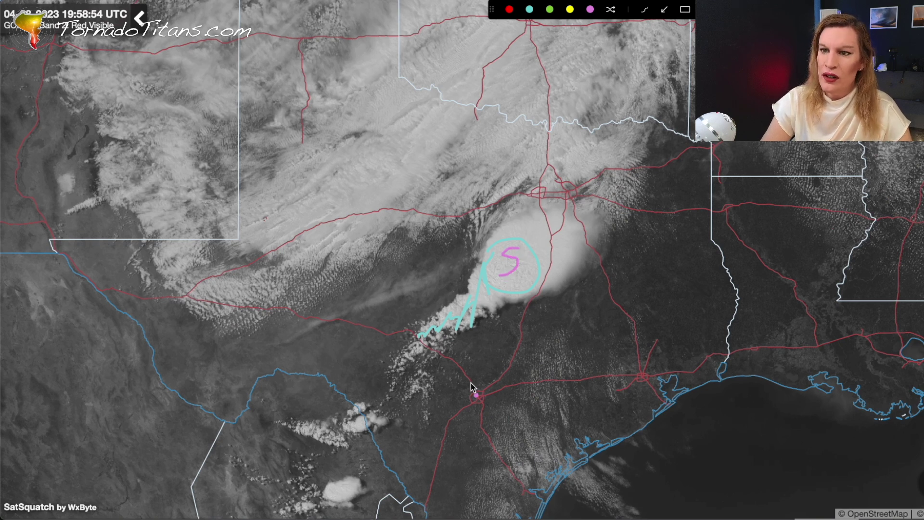
mouse_move(443, 339)
mouse_down()
mouse_move(443, 364)
mouse_move(465, 343)
mouse_move(482, 360)
mouse_move(493, 270)
mouse_move(464, 329)
mouse_up()
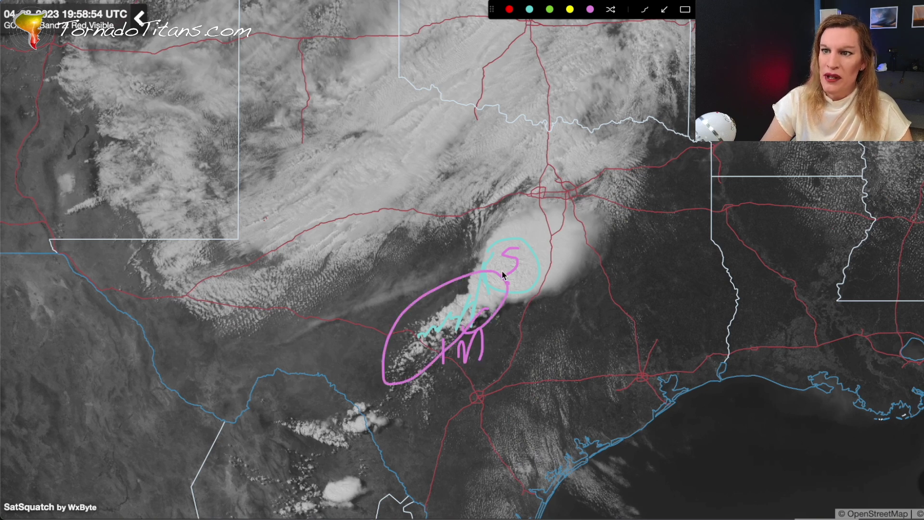
click(528, 233)
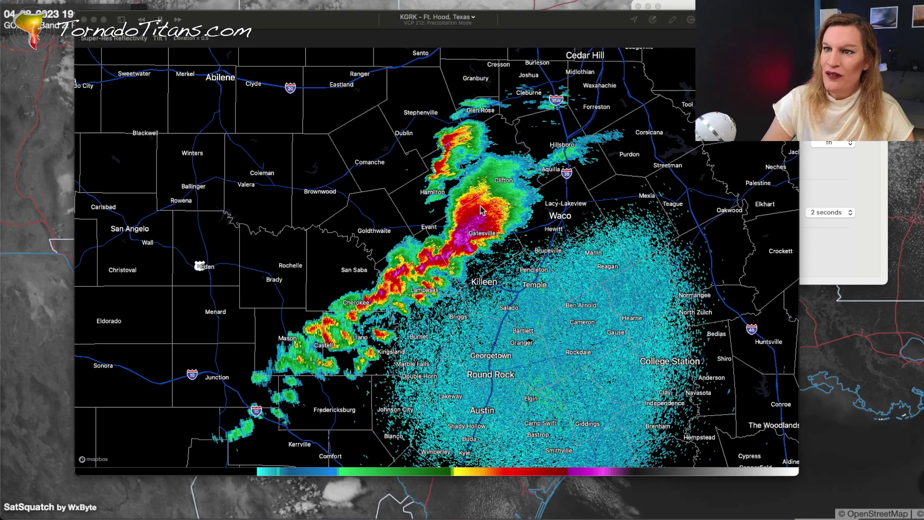
- Examine the hook echo near Gatesville up close on the KGRK radar loop, and return to the view of the whole line
click(479, 255)
scroll(480, 251, up, 5)
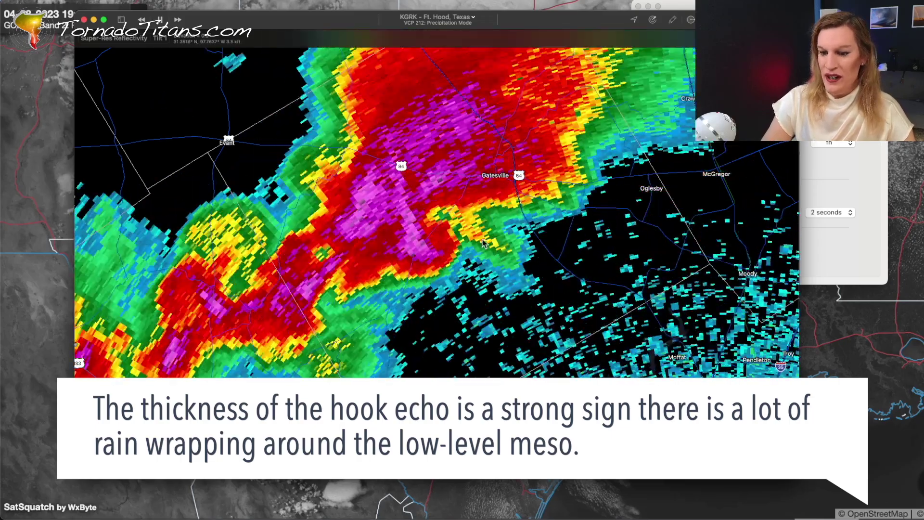
scroll(483, 268, down, 2)
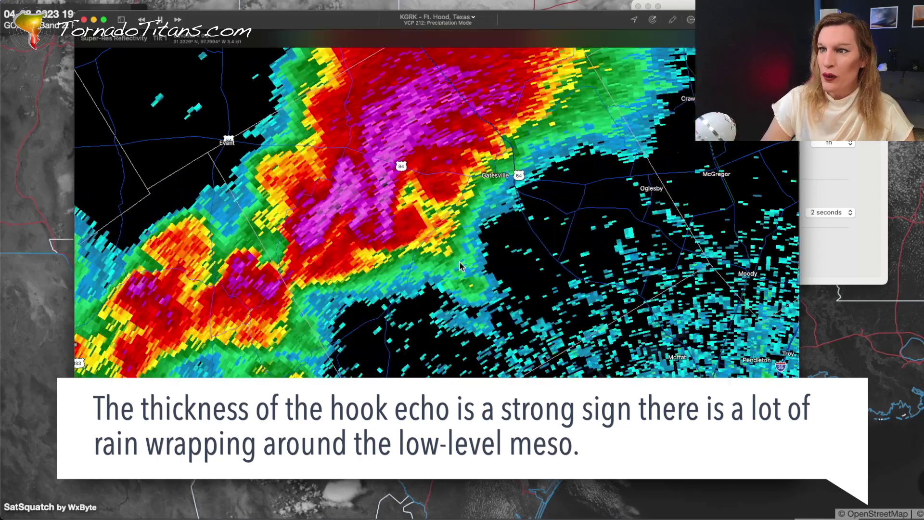
scroll(459, 265, down, 4)
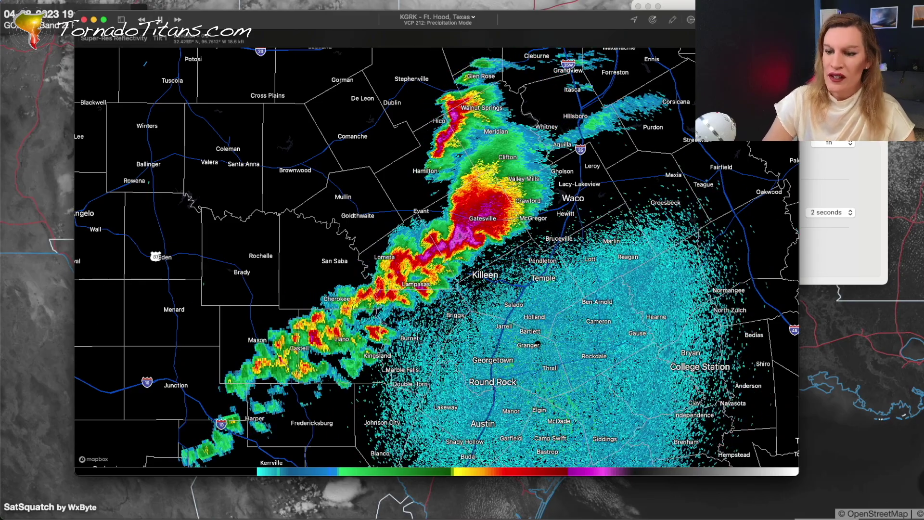
- Use the radar's Select time option, examine the storm line south toward San Antonio, and switch back to the satellite loop
mouse_move(795, 143)
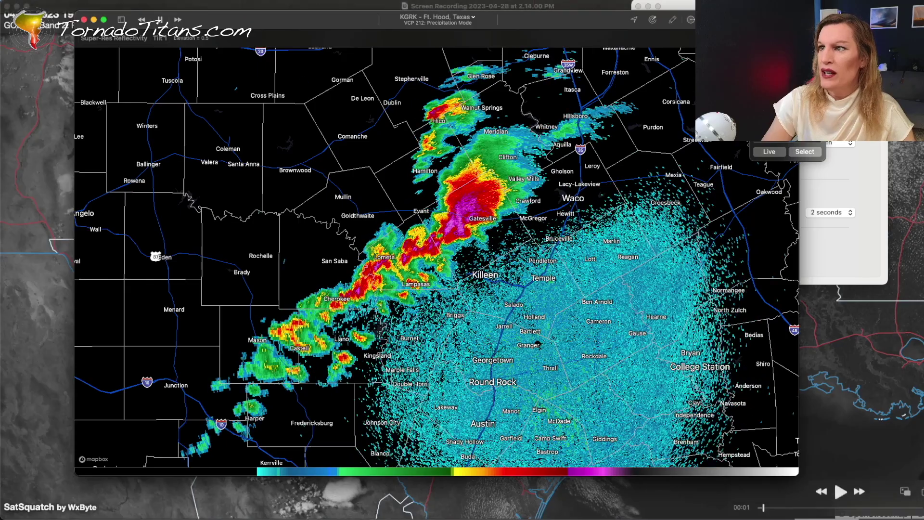
click(811, 153)
drag(578, 306, 569, 174)
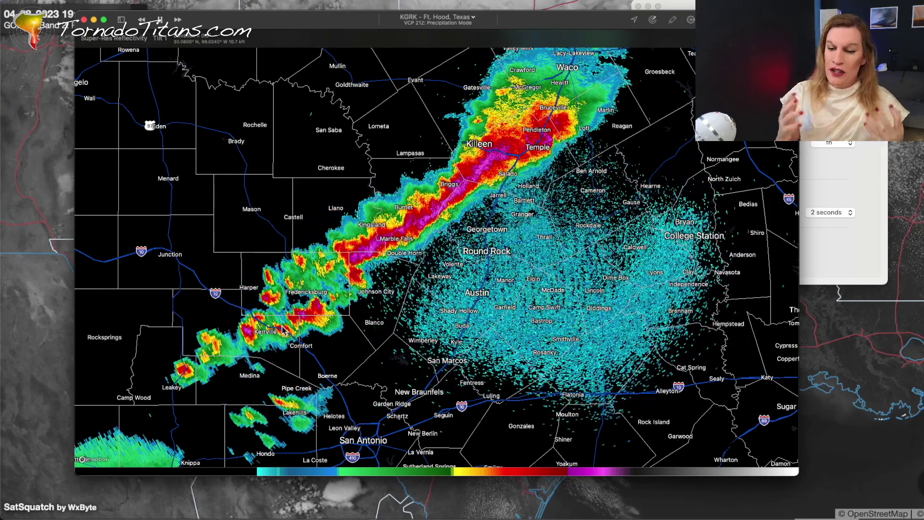
click(50, 285)
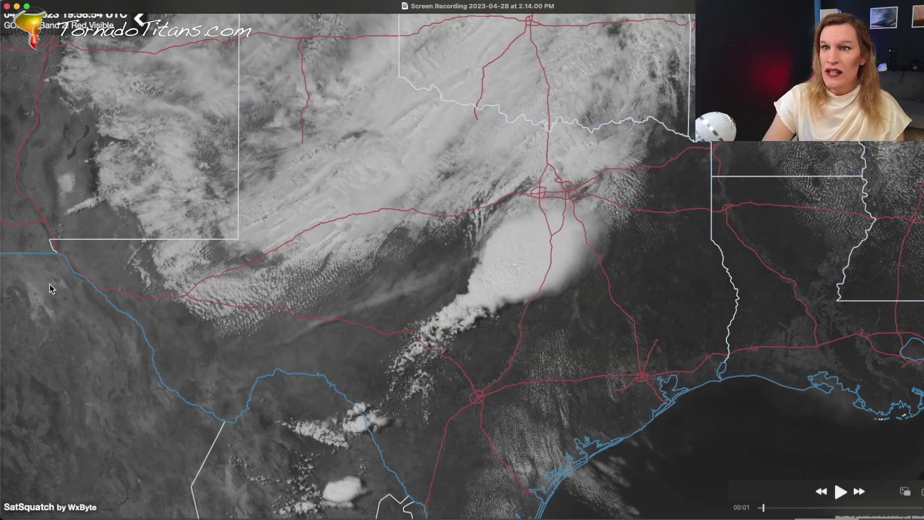